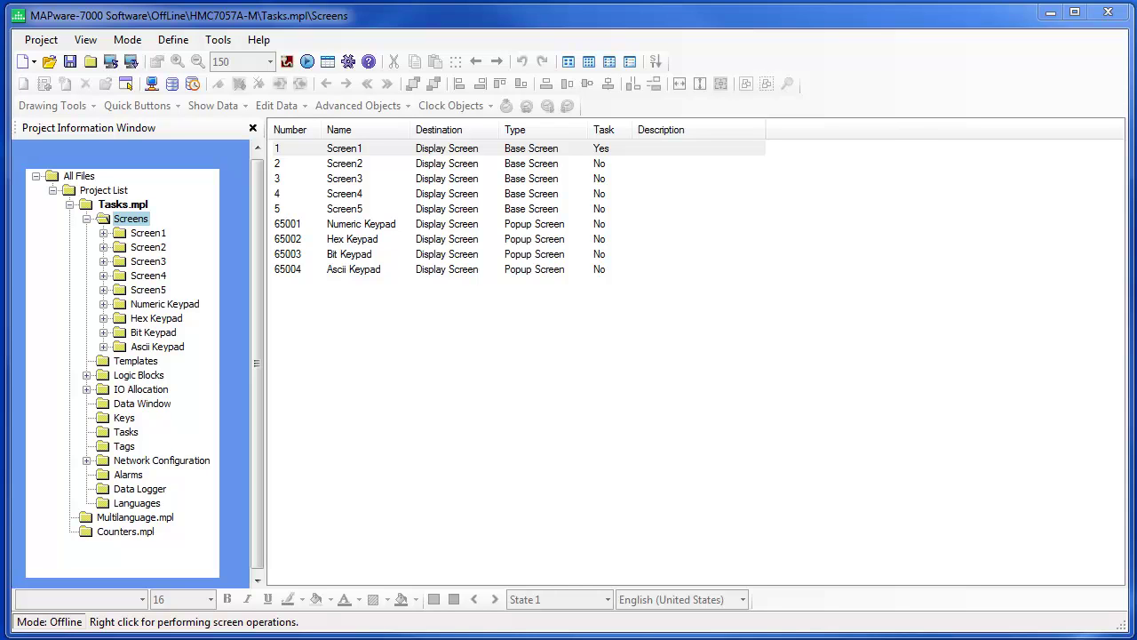
View Screen3 and Screen4 of the Tasks.mpl project to read what tasks are and which examples are given.
double_click(145, 264)
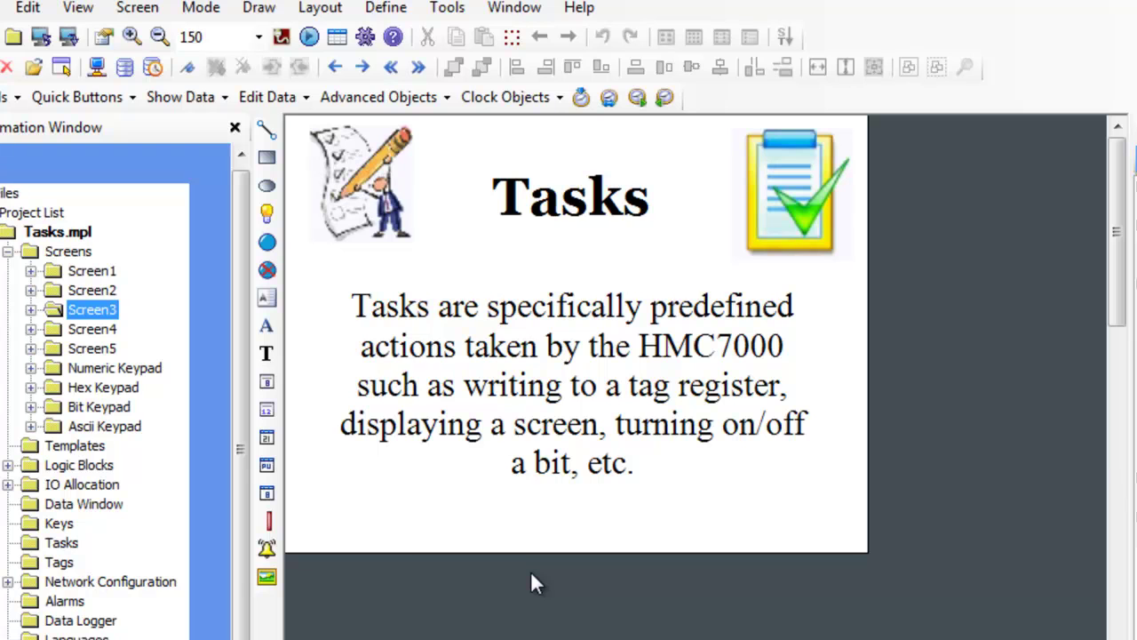
click(108, 329)
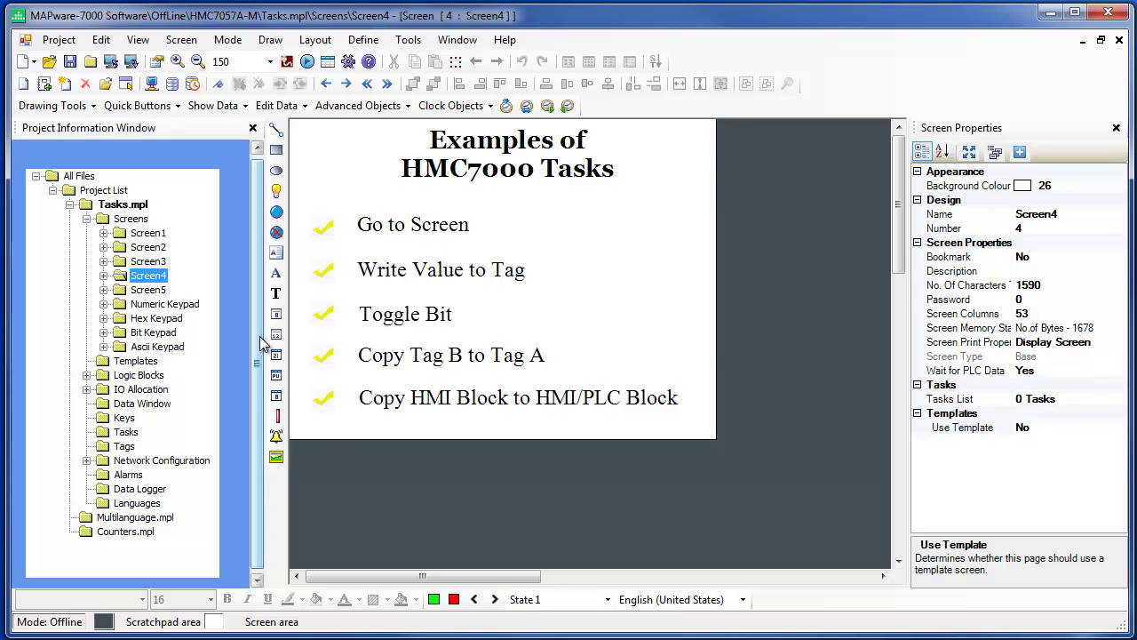
Start a new project for the 5.7" Displays product with model HMC7057A-M.
click(69, 47)
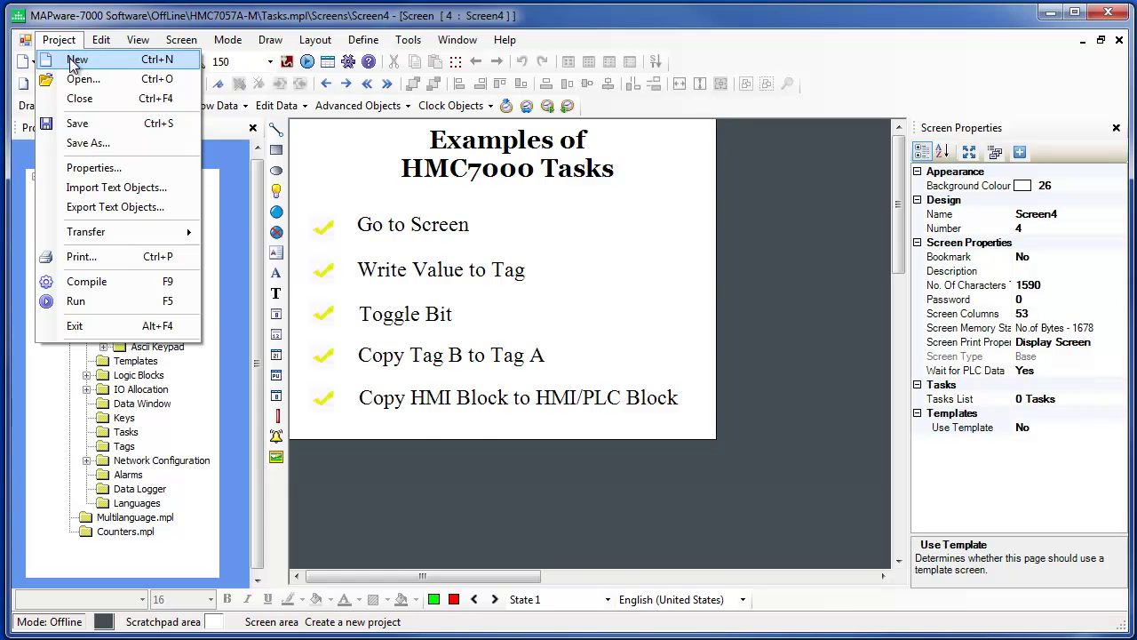
click(72, 63)
click(592, 495)
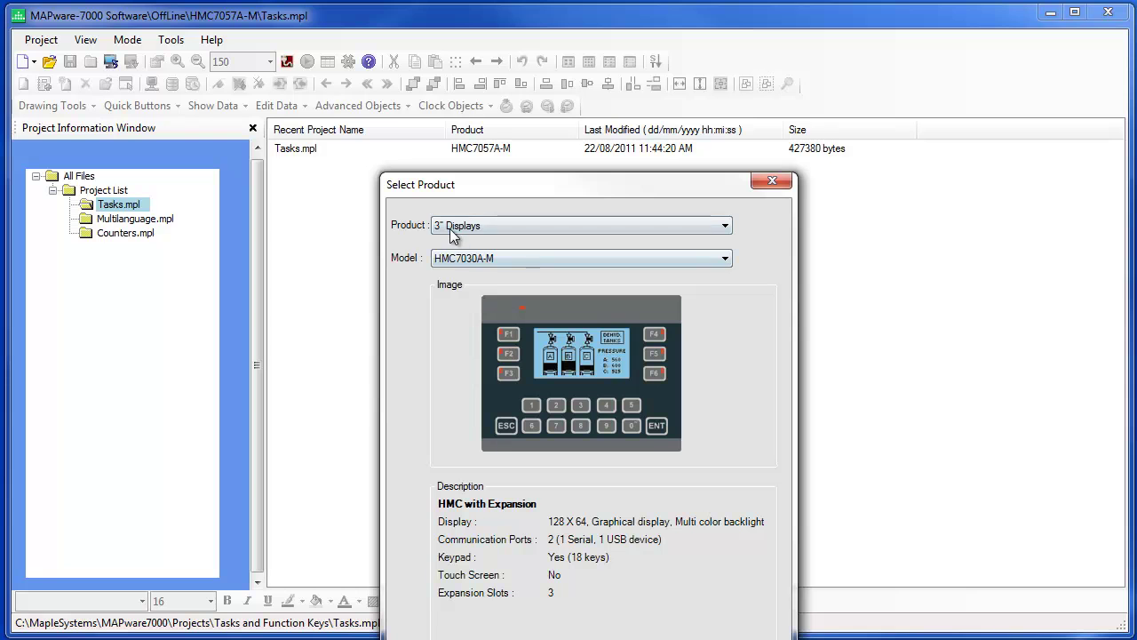
click(452, 227)
click(458, 265)
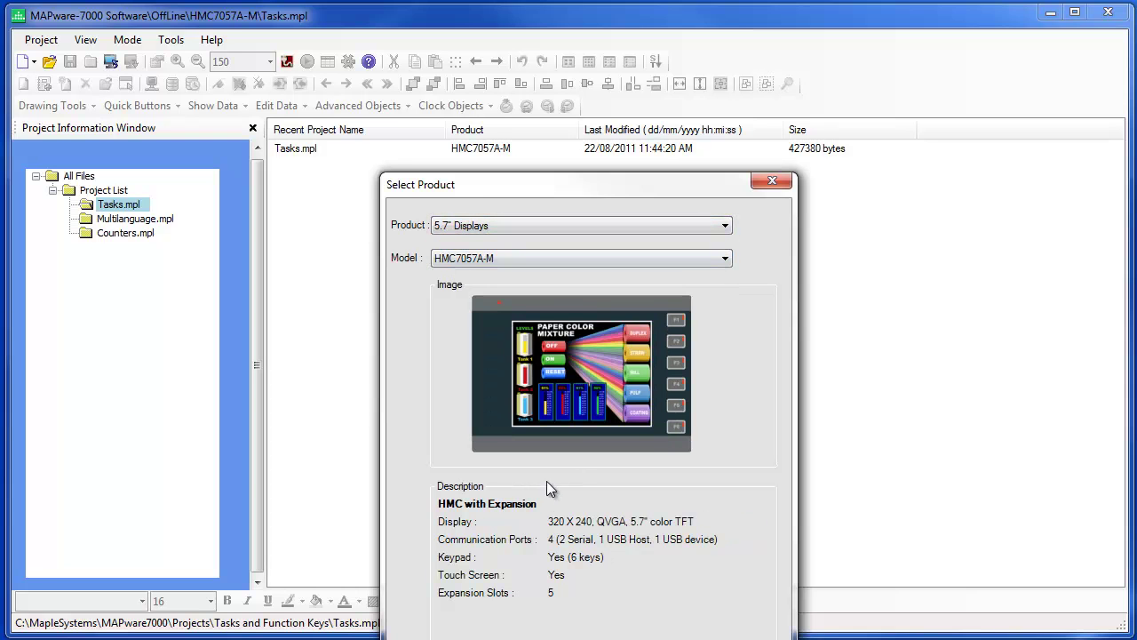
click(549, 631)
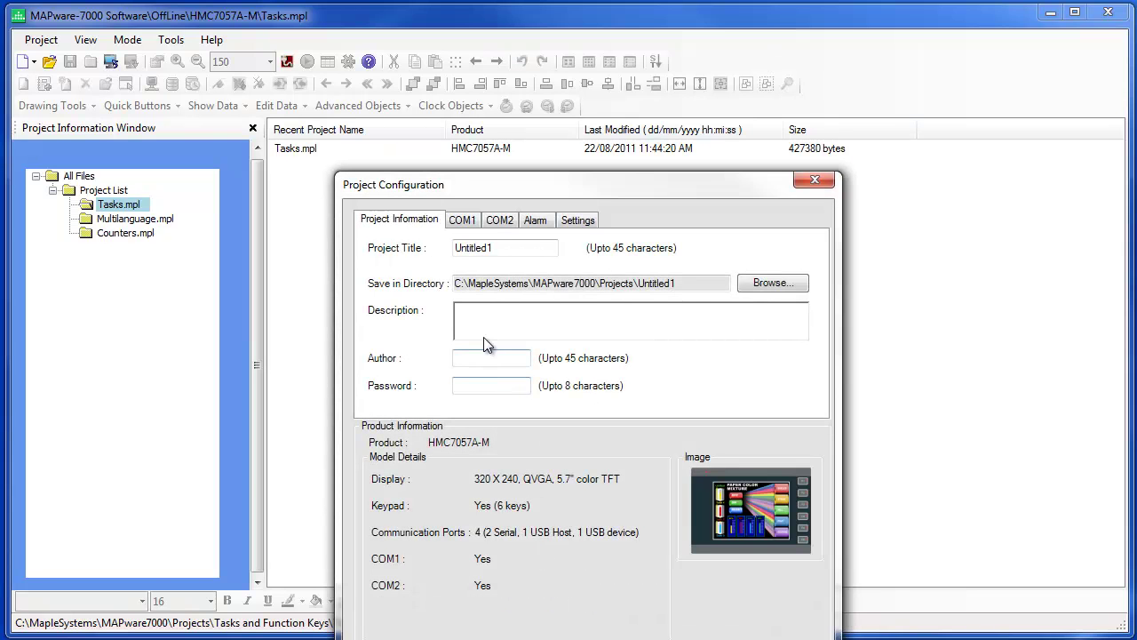
Title the new project MyFirstApp and create it.
drag(499, 248, 453, 250)
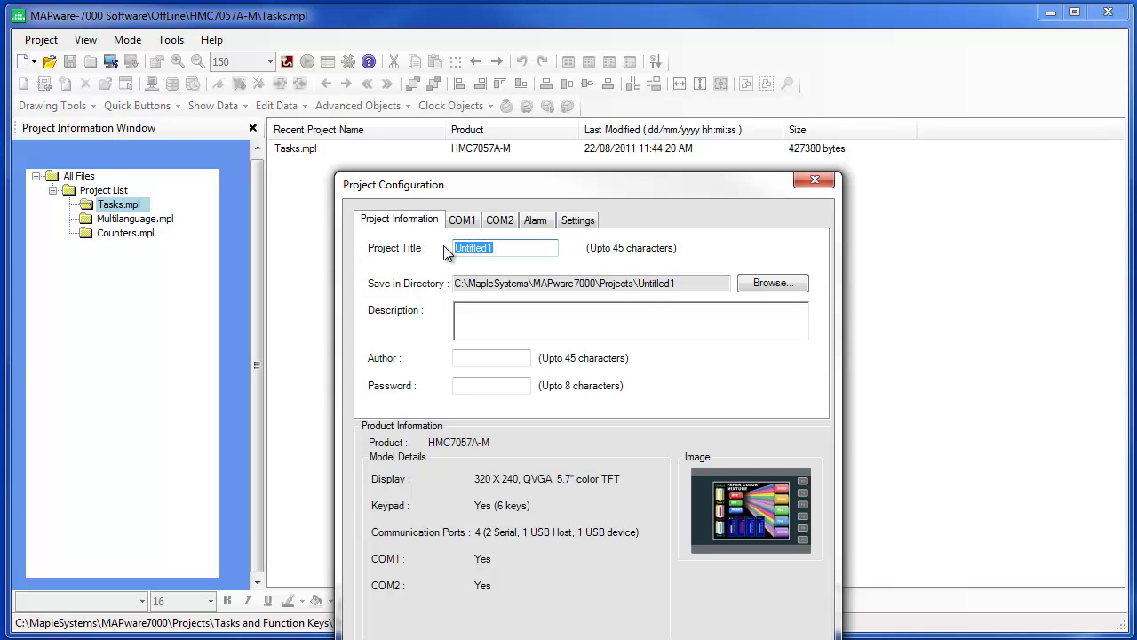
text(MyFirstApp)
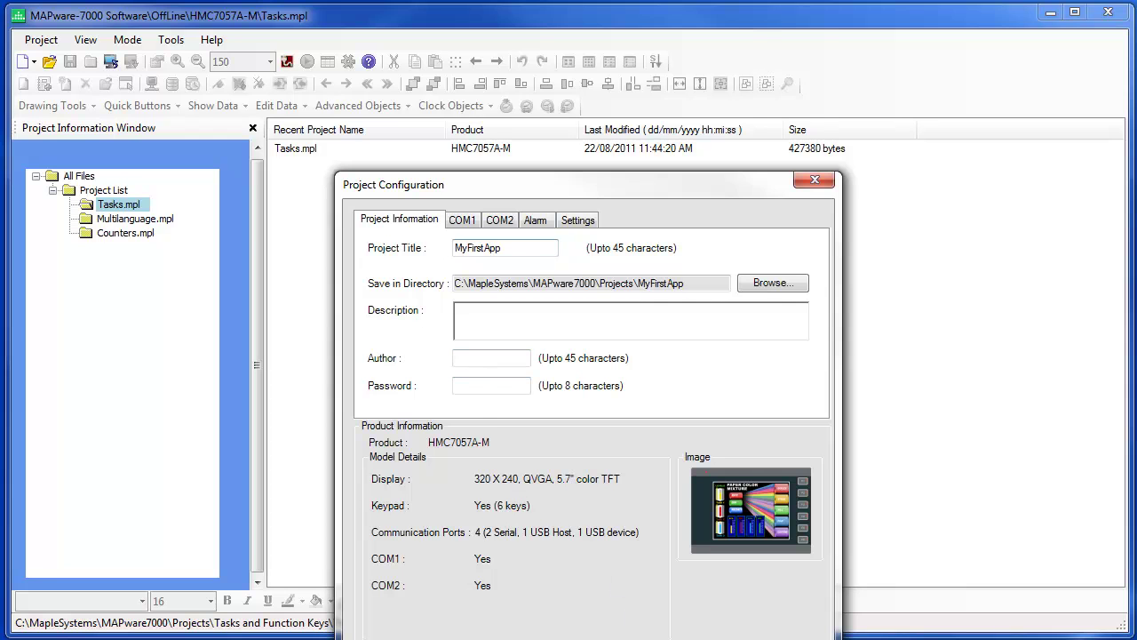
key(Return)
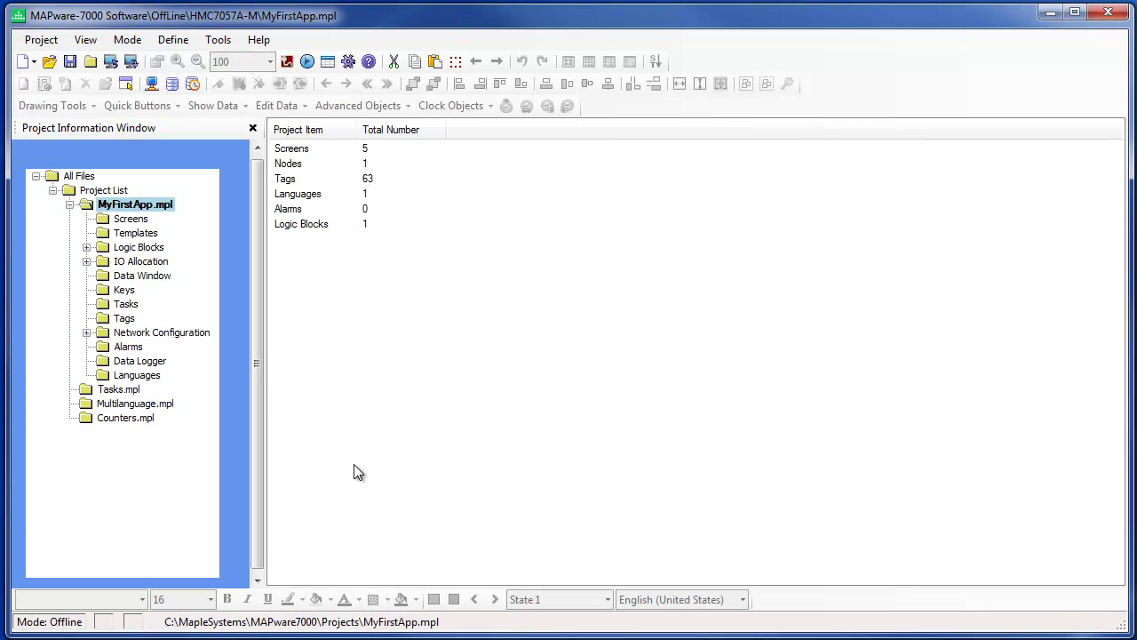
Open the task settings of MyFirstApp and examine the Power-On Tasks and Global Tasks options.
click(124, 304)
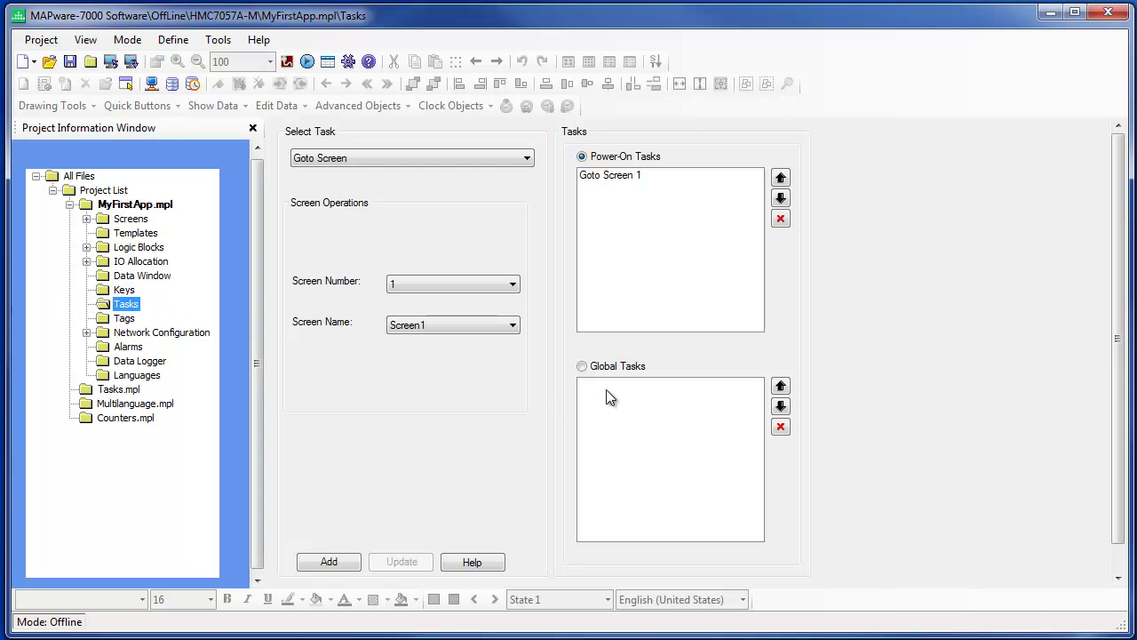
click(639, 157)
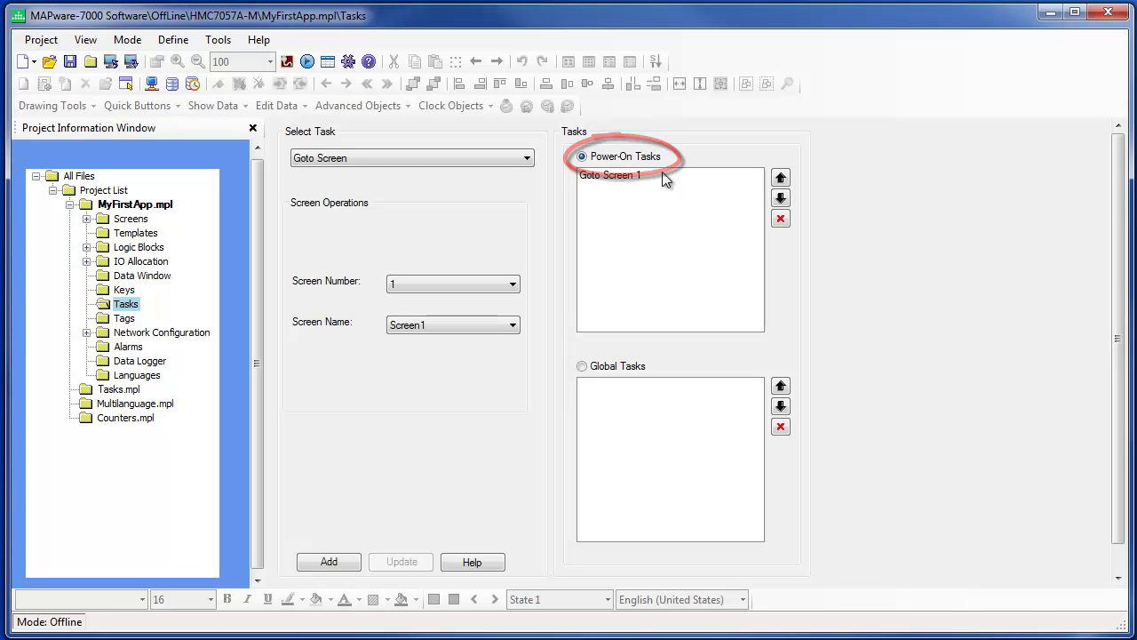
click(634, 176)
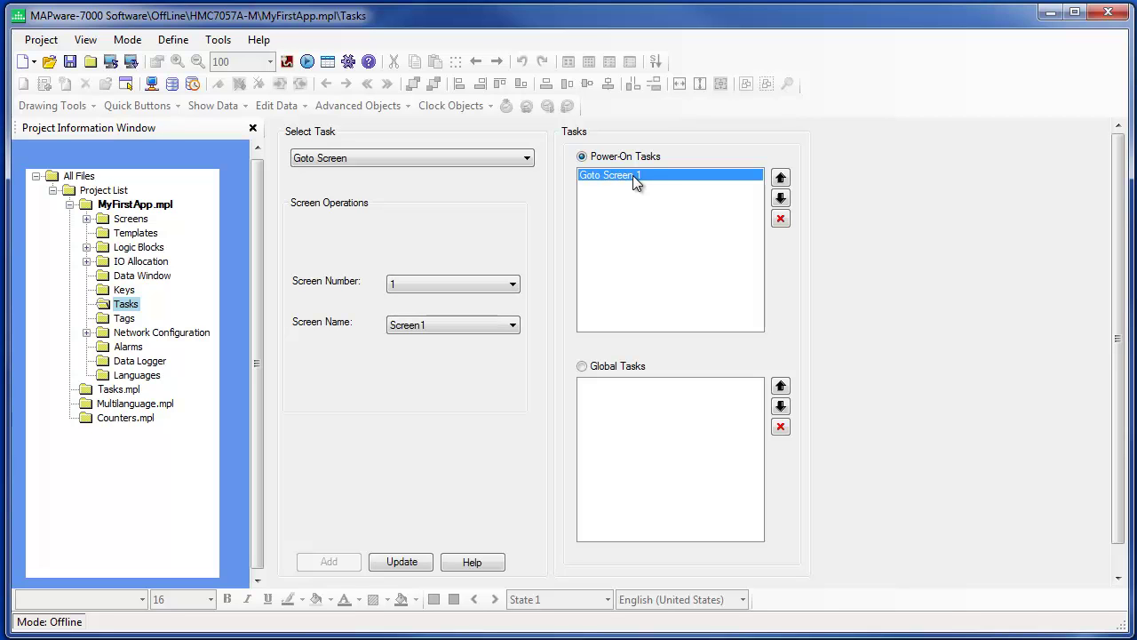
click(602, 369)
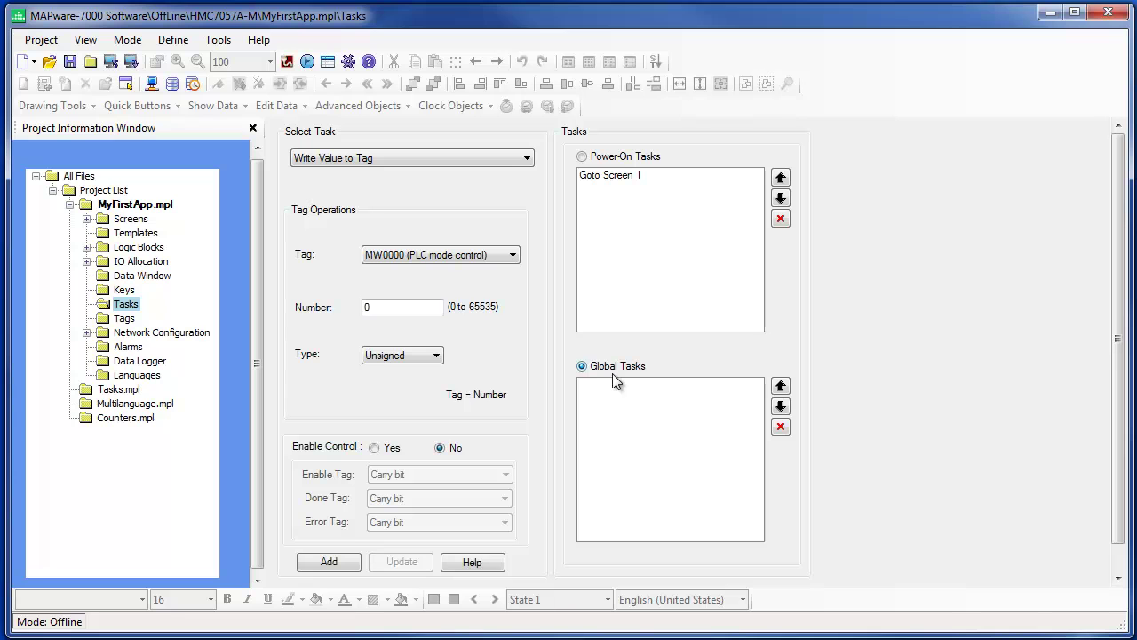
Add a Power-On task Turn Bit OFF for tag S00009 (Beeper control) and move it above Goto Screen 1.
click(583, 157)
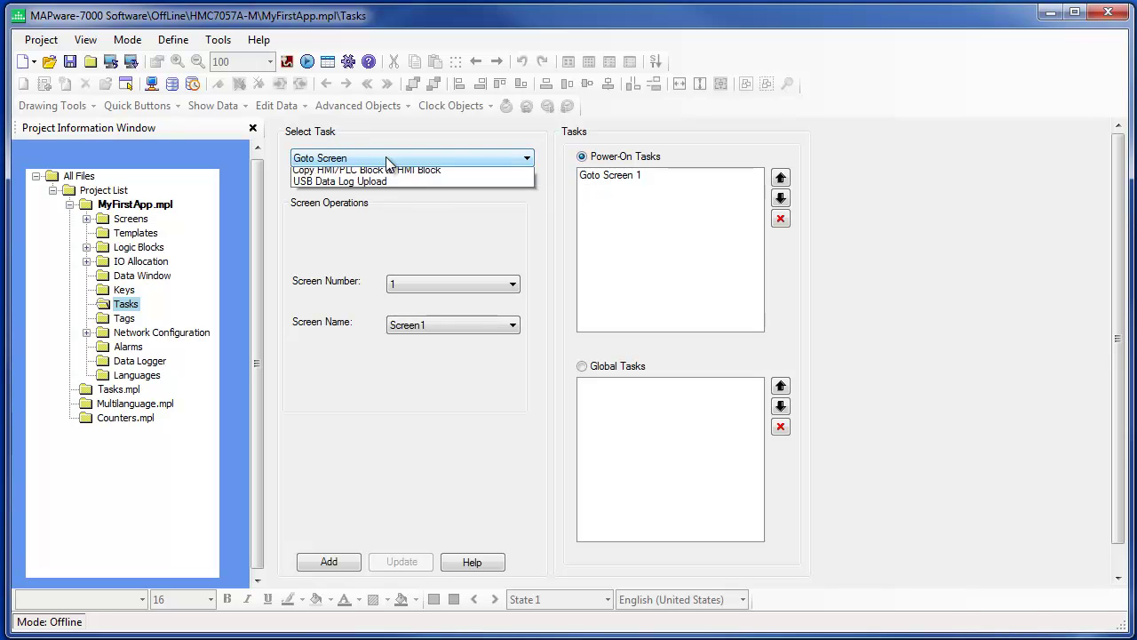
click(387, 158)
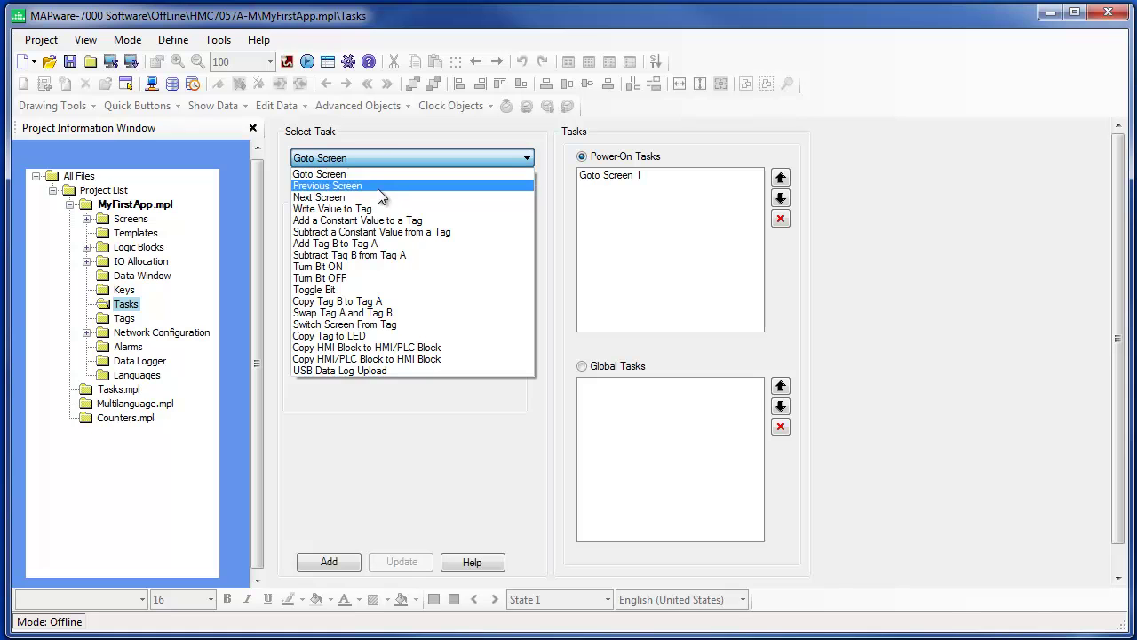
click(343, 278)
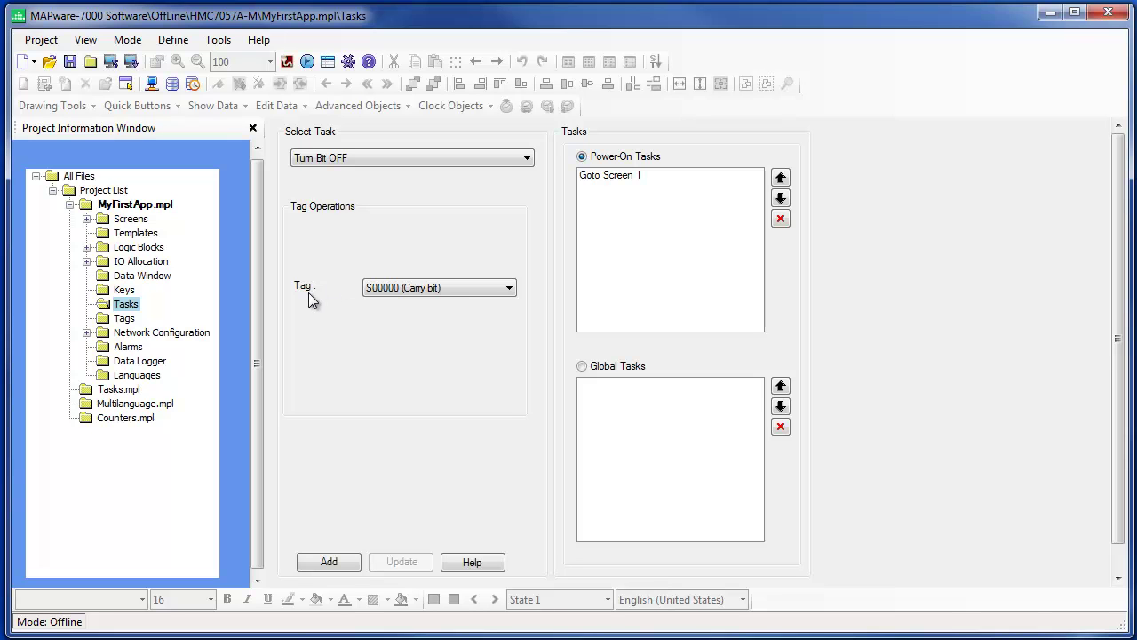
click(508, 288)
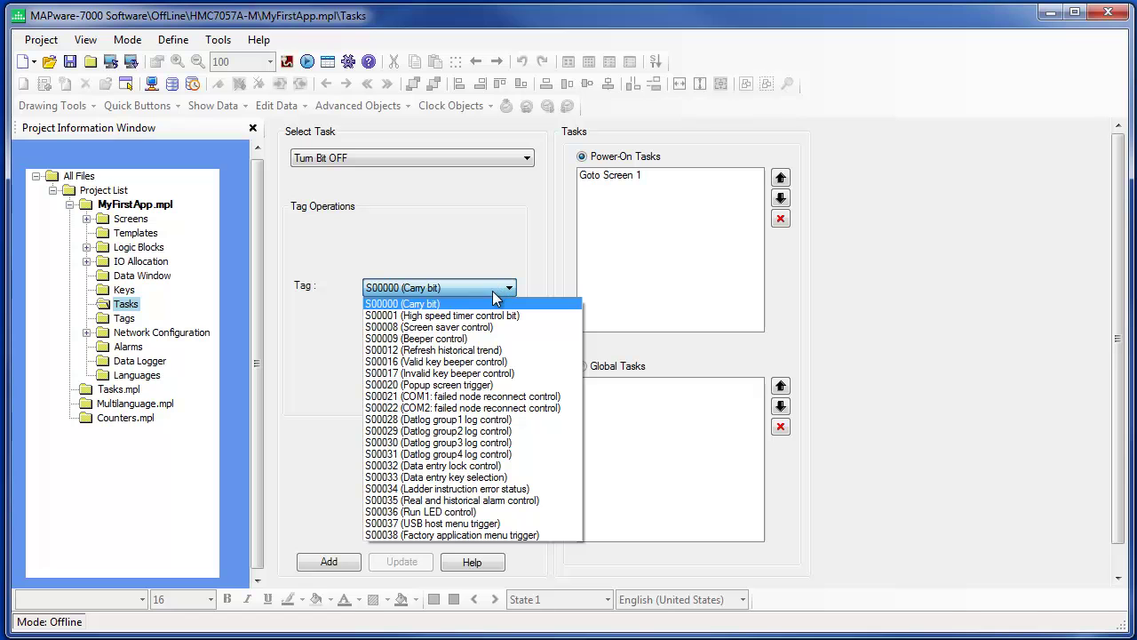
click(455, 339)
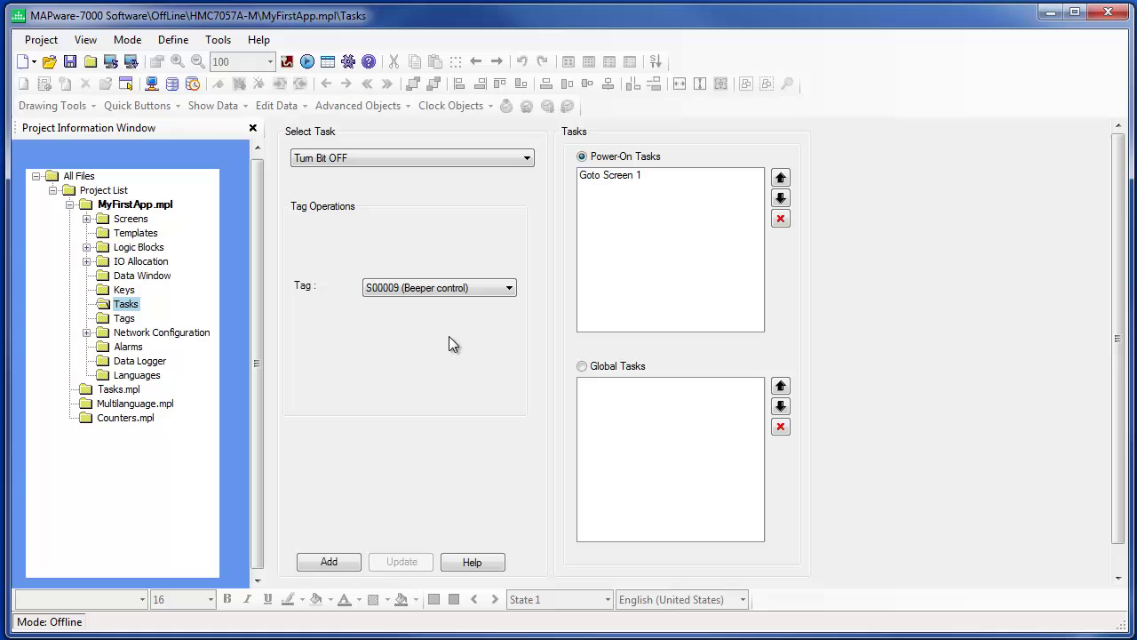
click(331, 561)
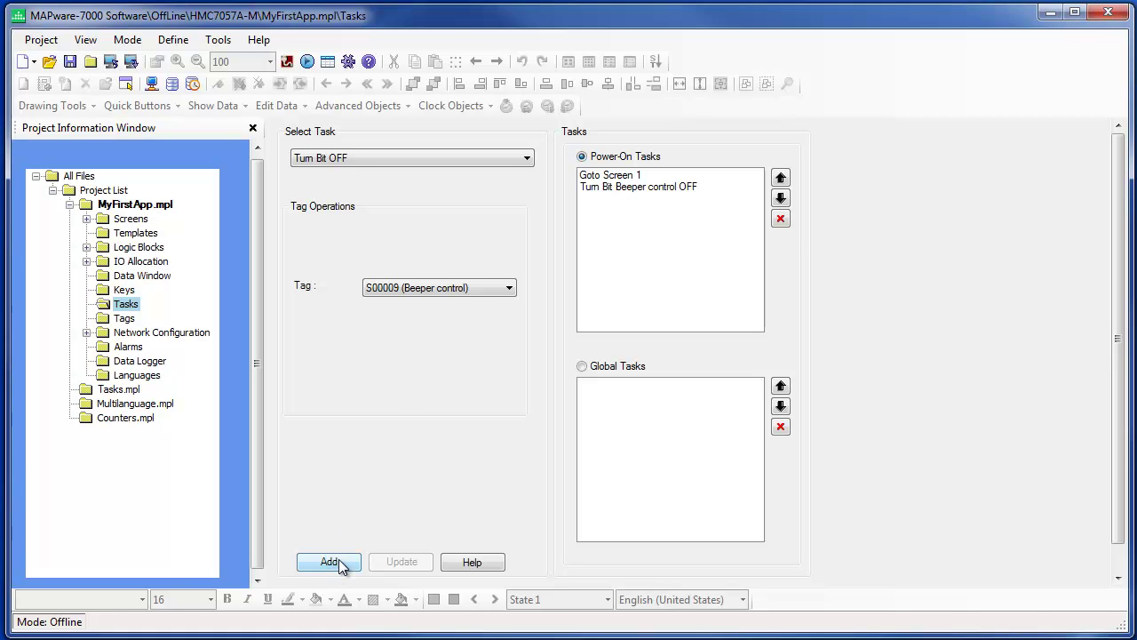
click(611, 185)
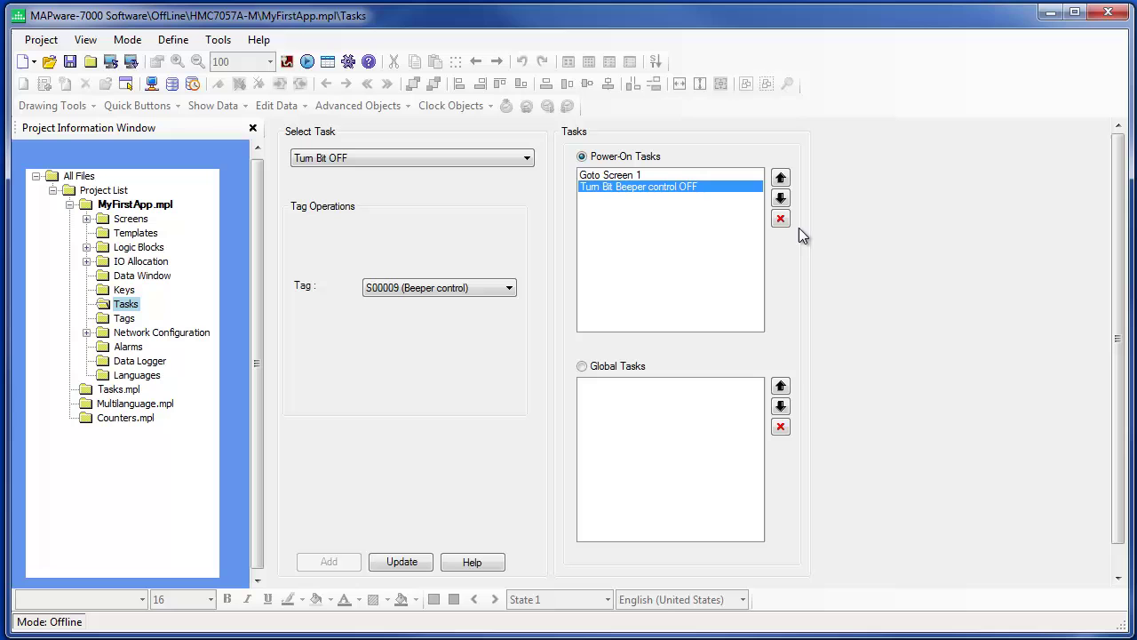
click(781, 178)
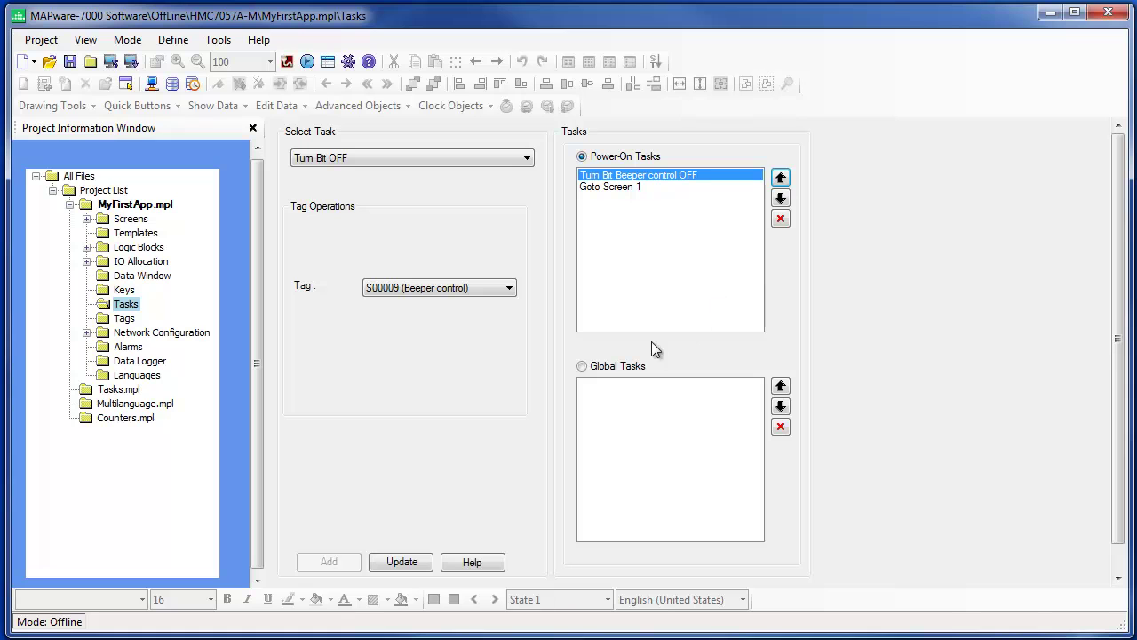
click(582, 367)
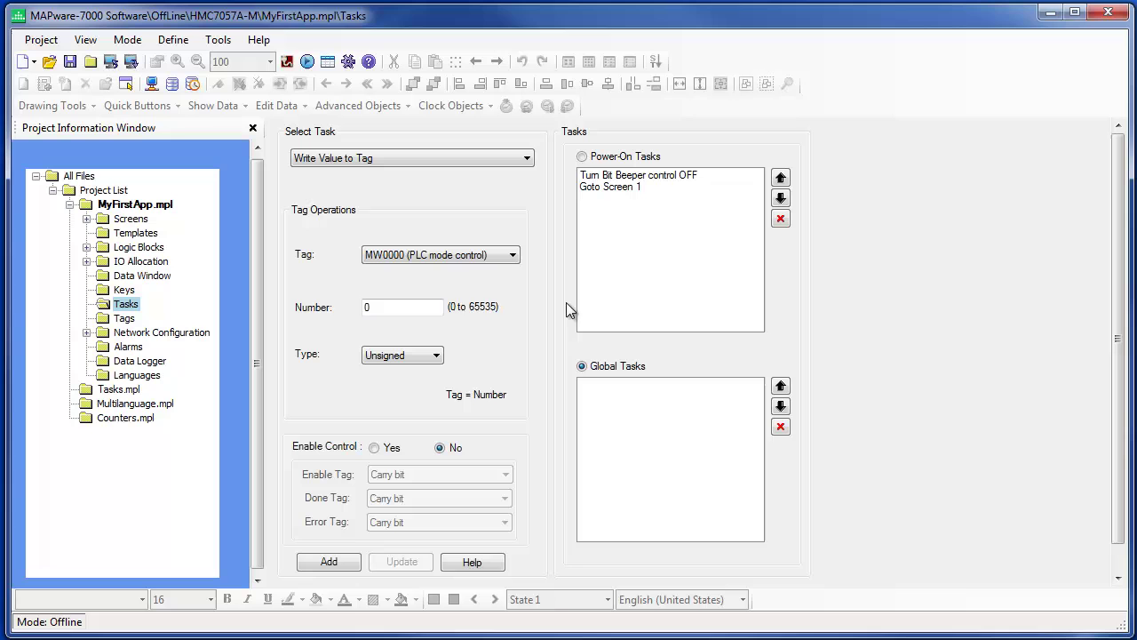
click(393, 163)
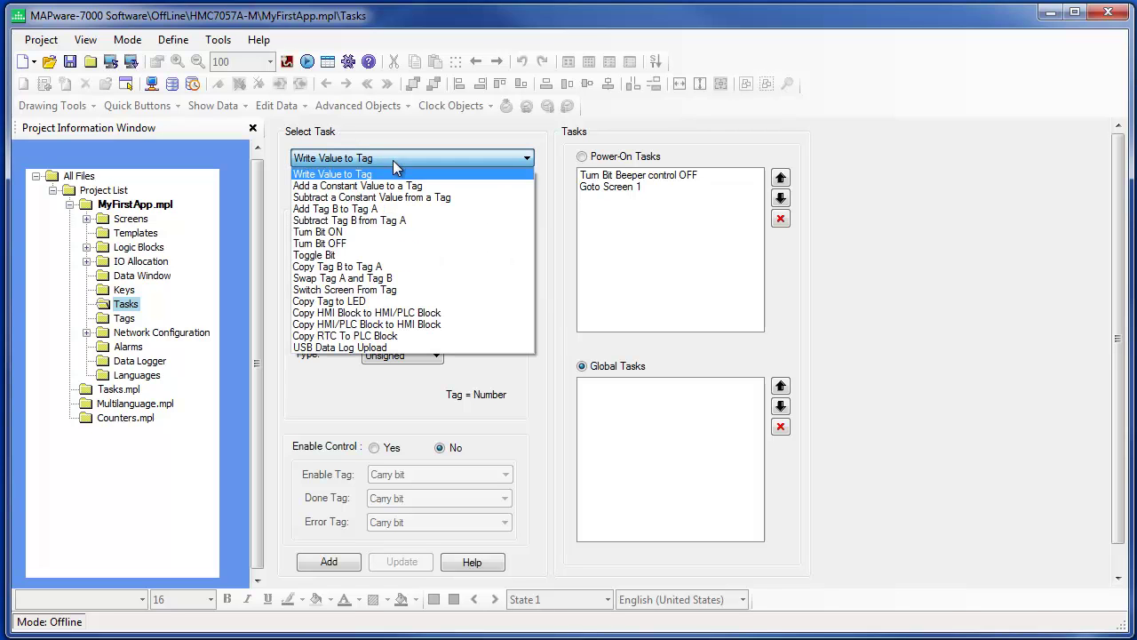
click(364, 302)
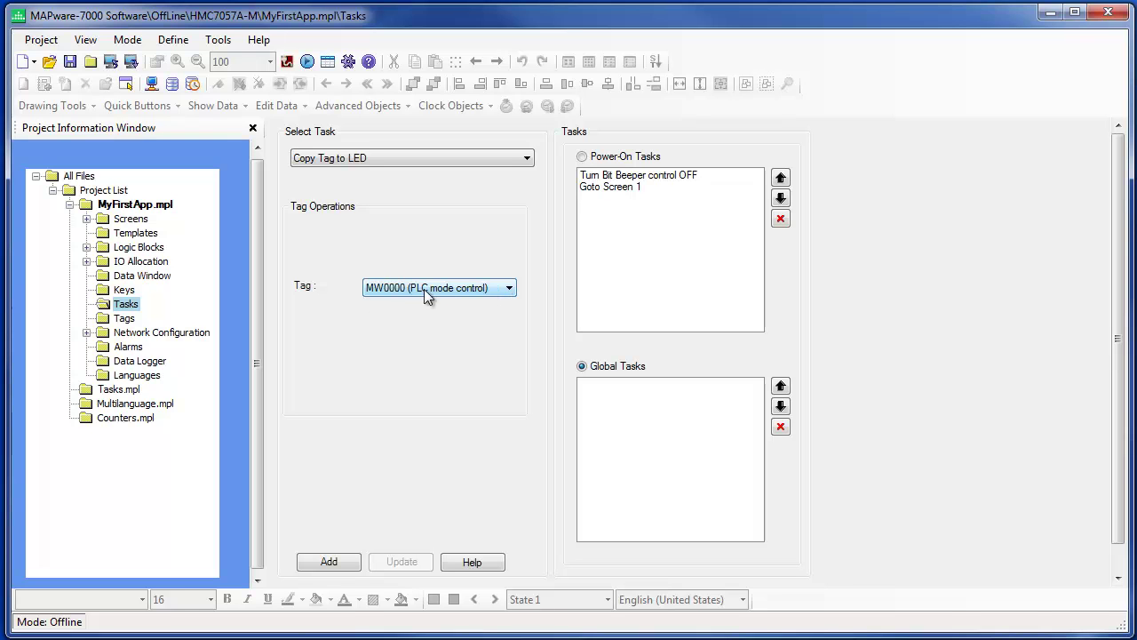
click(469, 290)
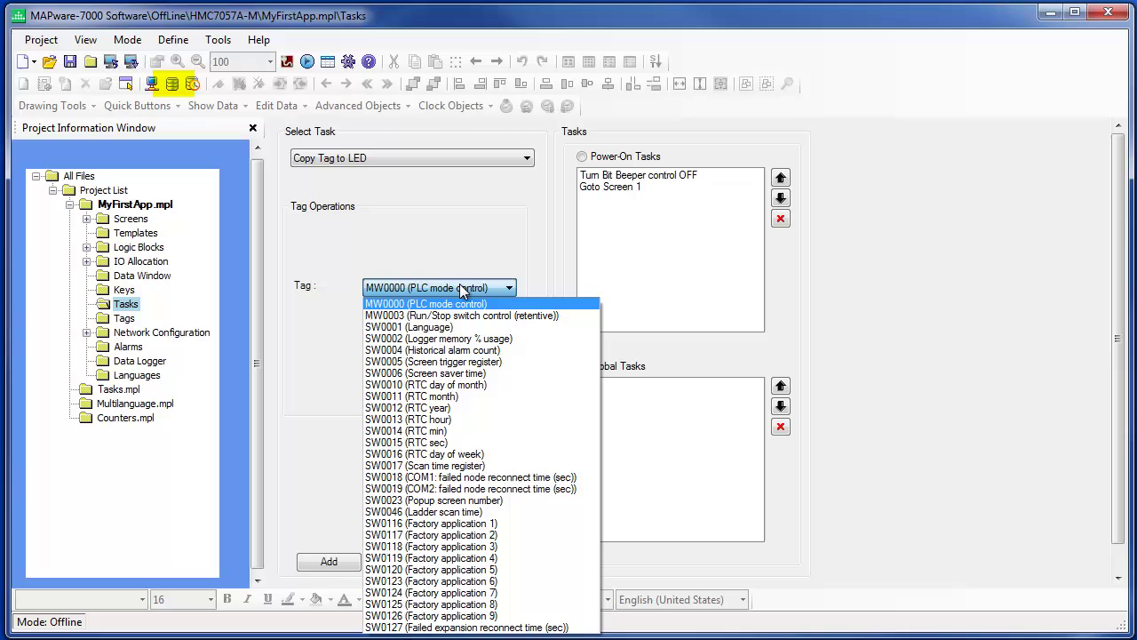
click(445, 265)
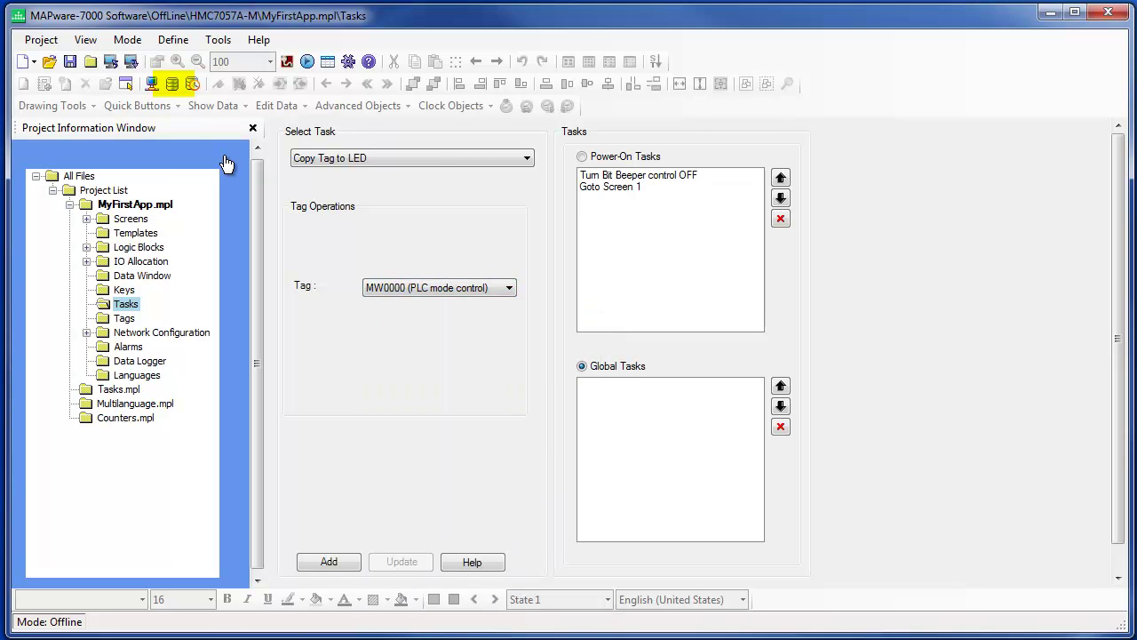
Add a Data Registers tag named D0 at register 0 to the project's tag database.
click(172, 85)
click(394, 329)
right_click(394, 329)
click(429, 338)
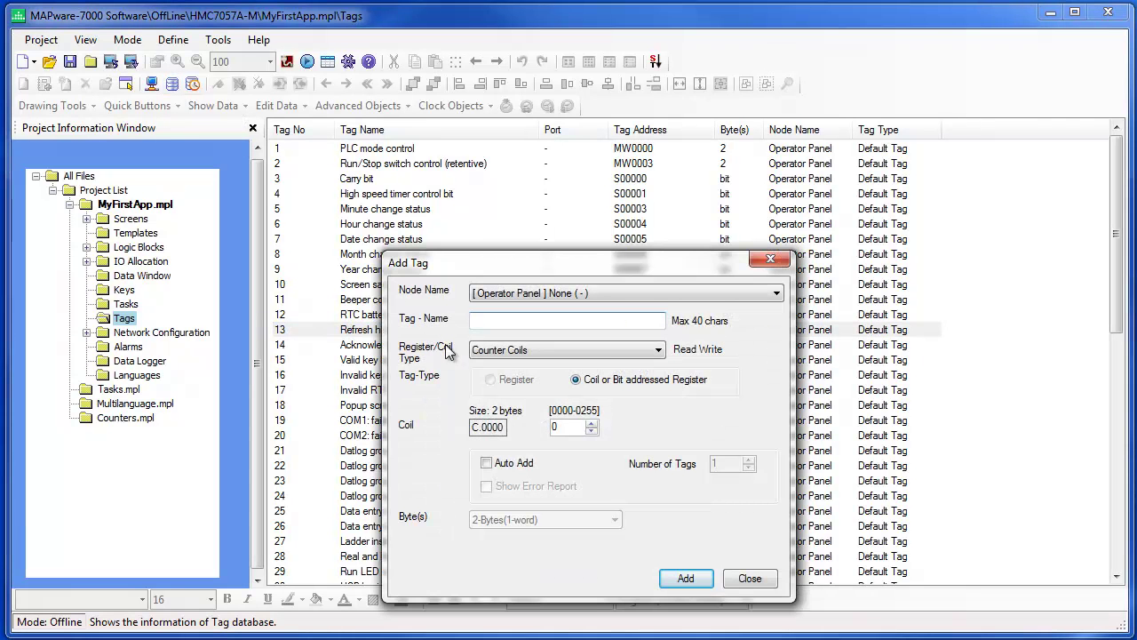
click(615, 351)
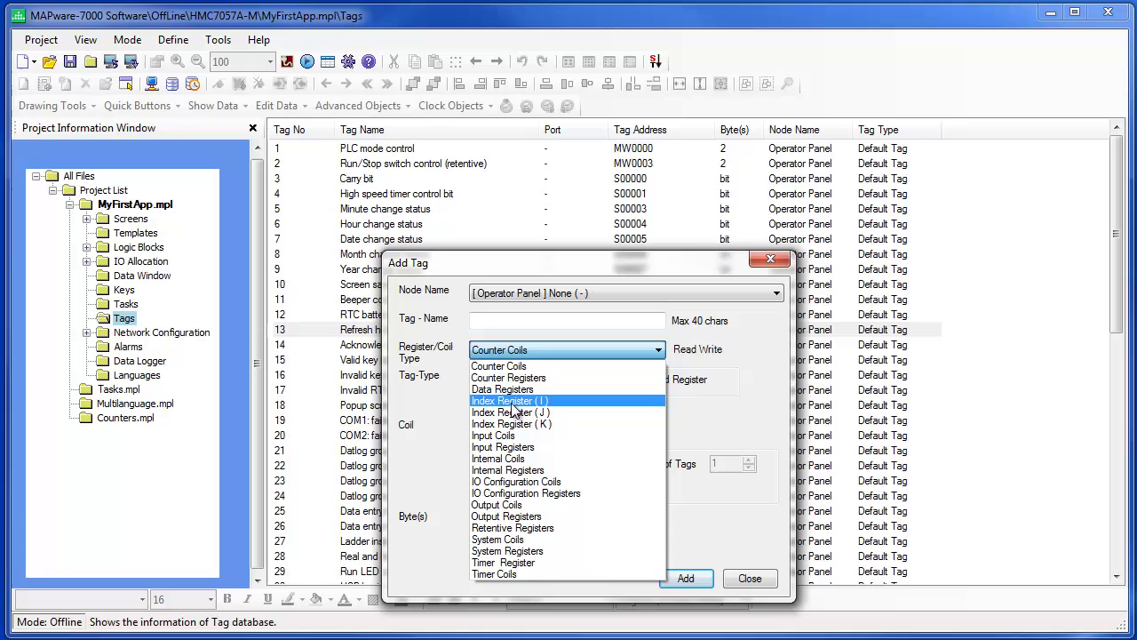
click(502, 390)
click(486, 320)
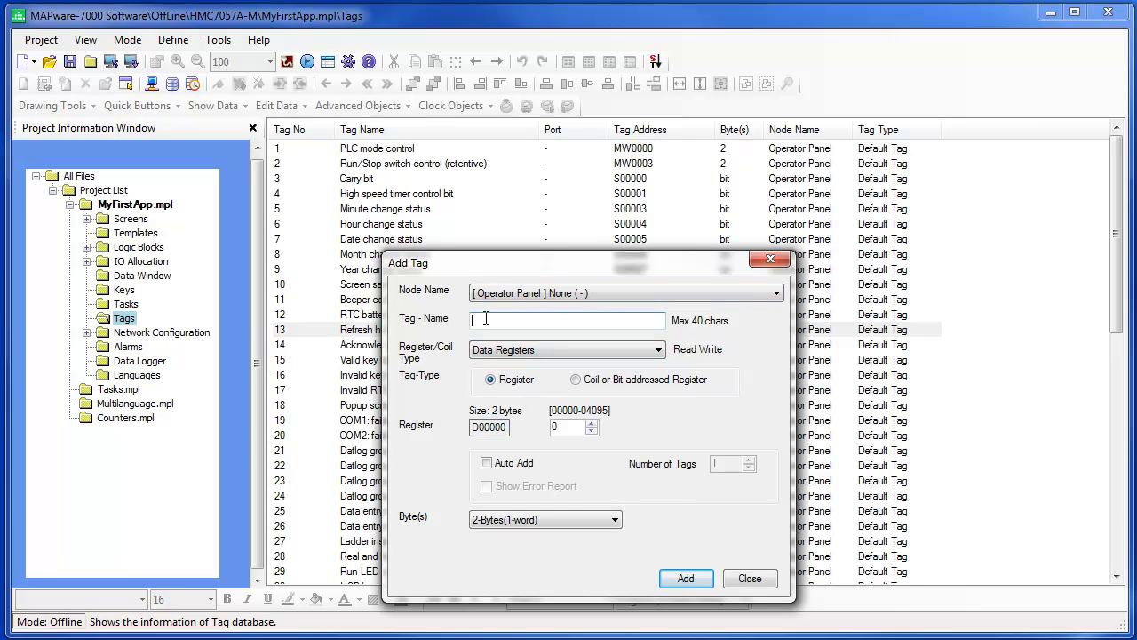
text(D0)
click(685, 580)
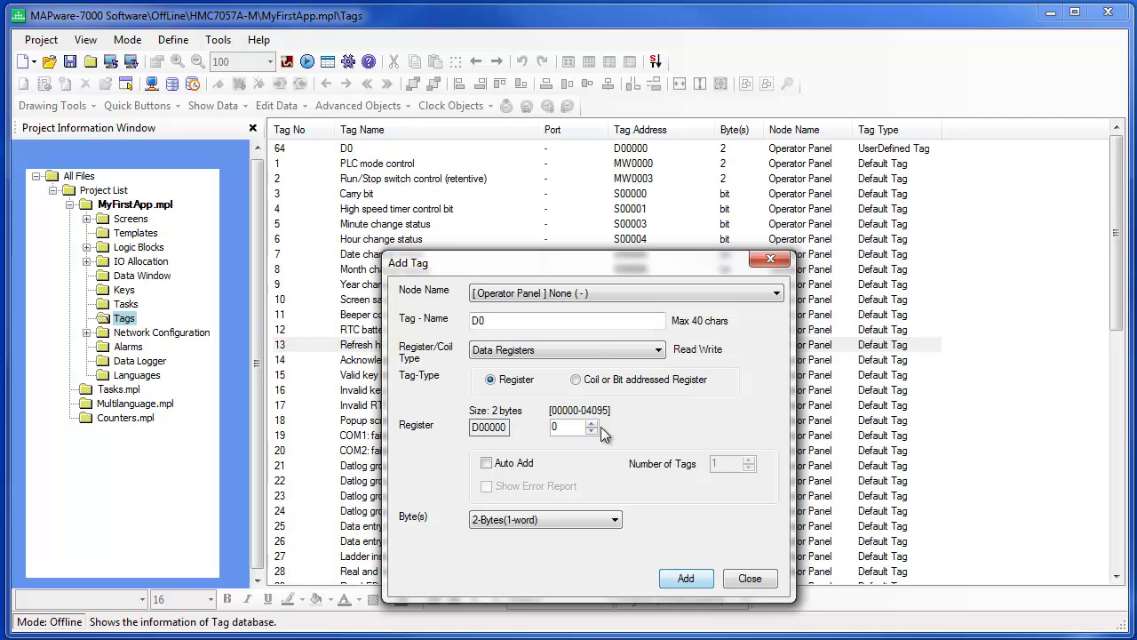
Add an Internal Coils tag named B0 at coil 0, and return to the project's task settings.
click(590, 351)
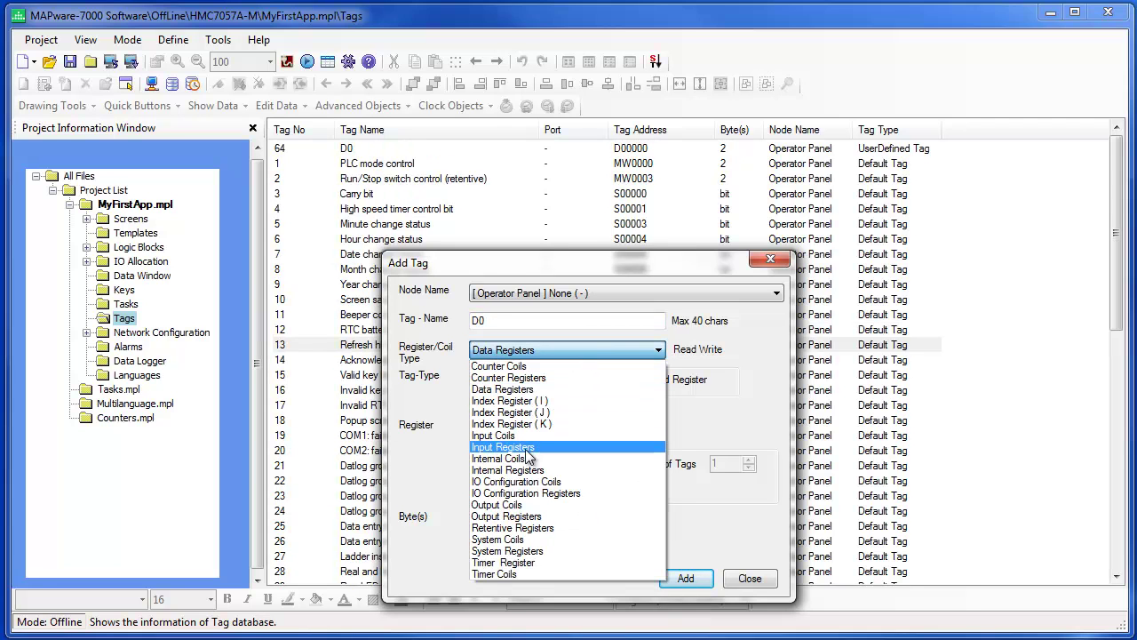
click(524, 458)
drag(485, 324, 469, 329)
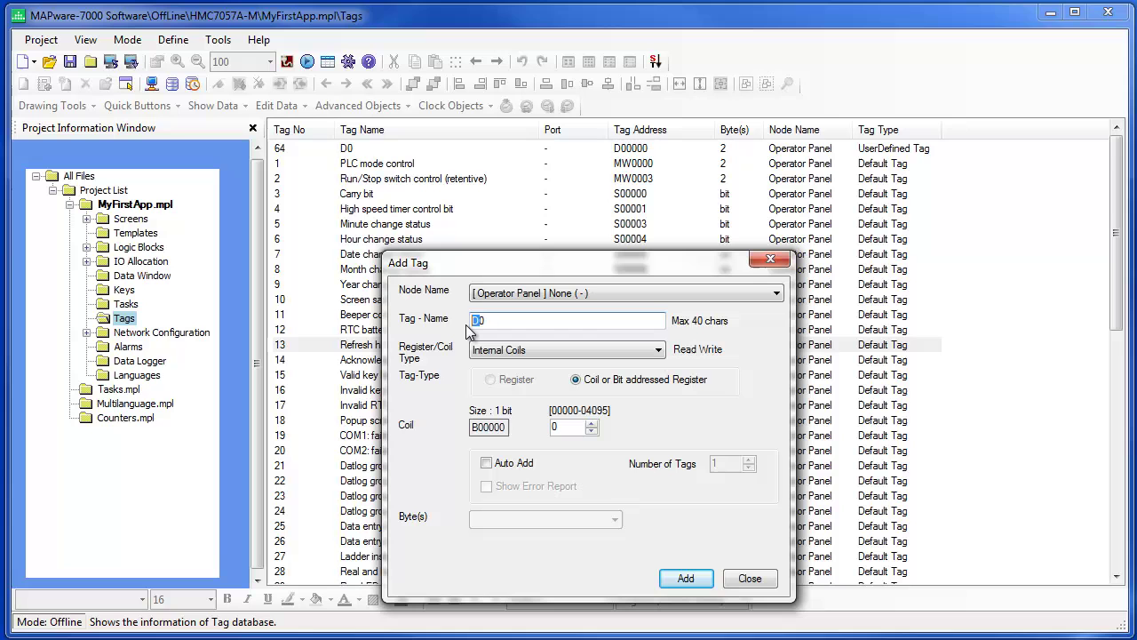
text(B0)
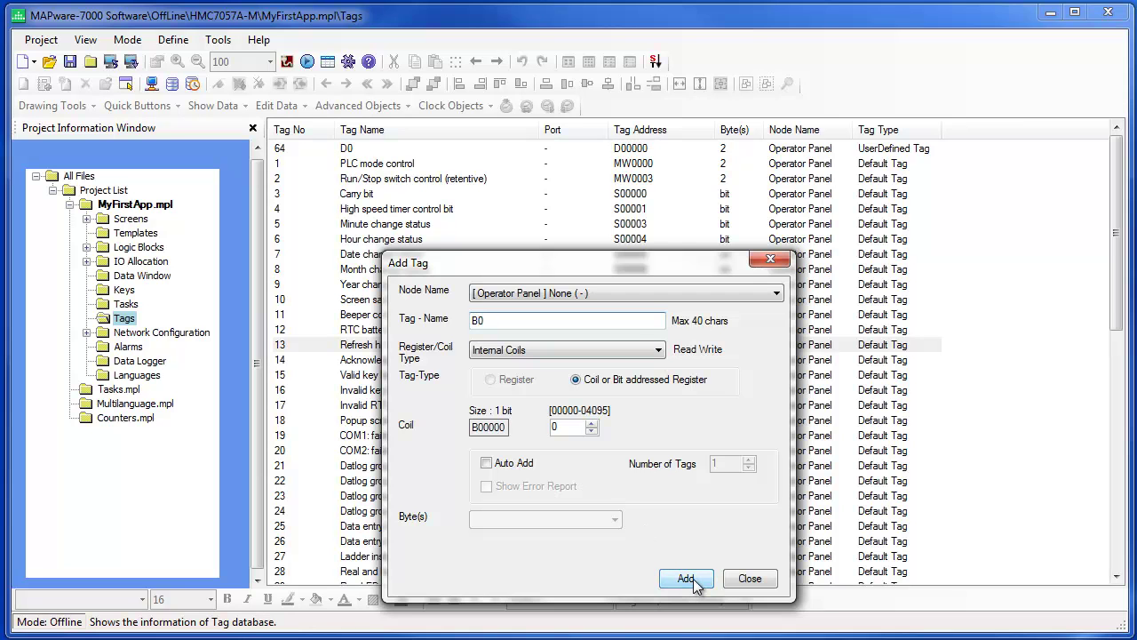
click(686, 579)
click(738, 579)
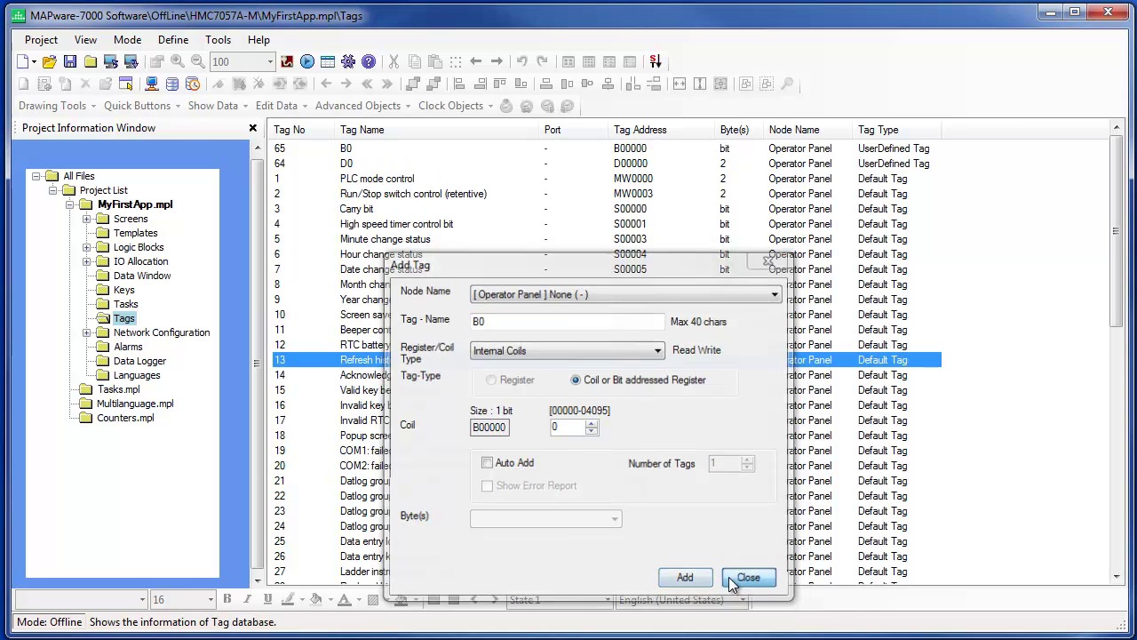
click(125, 305)
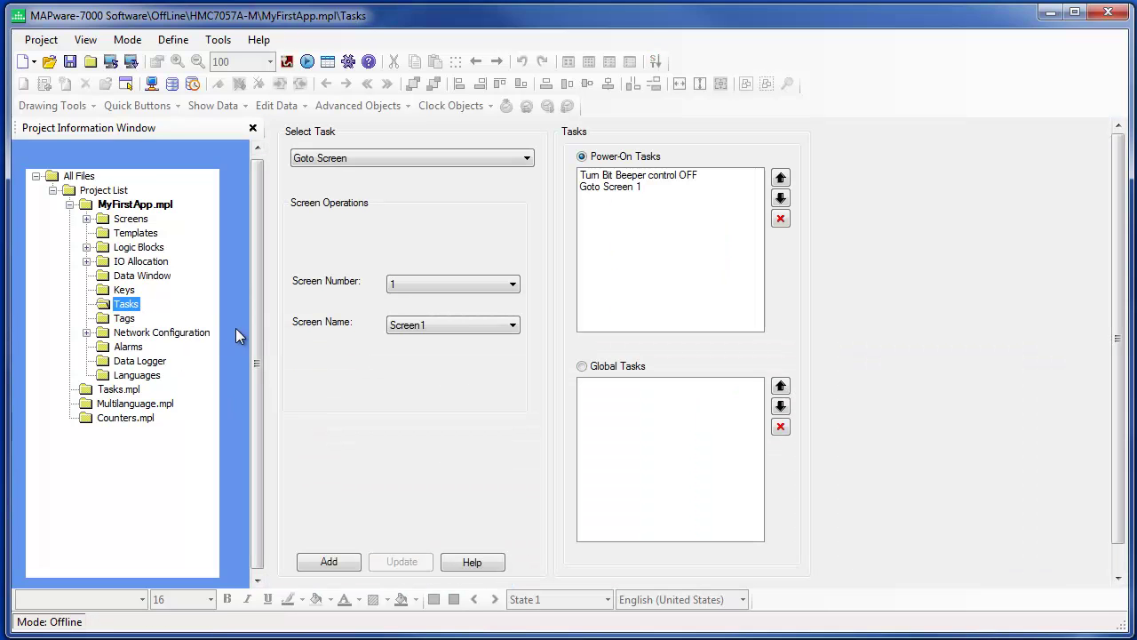
Add a Global Task Copy Tag to LED for tag D00000 (D0).
click(620, 367)
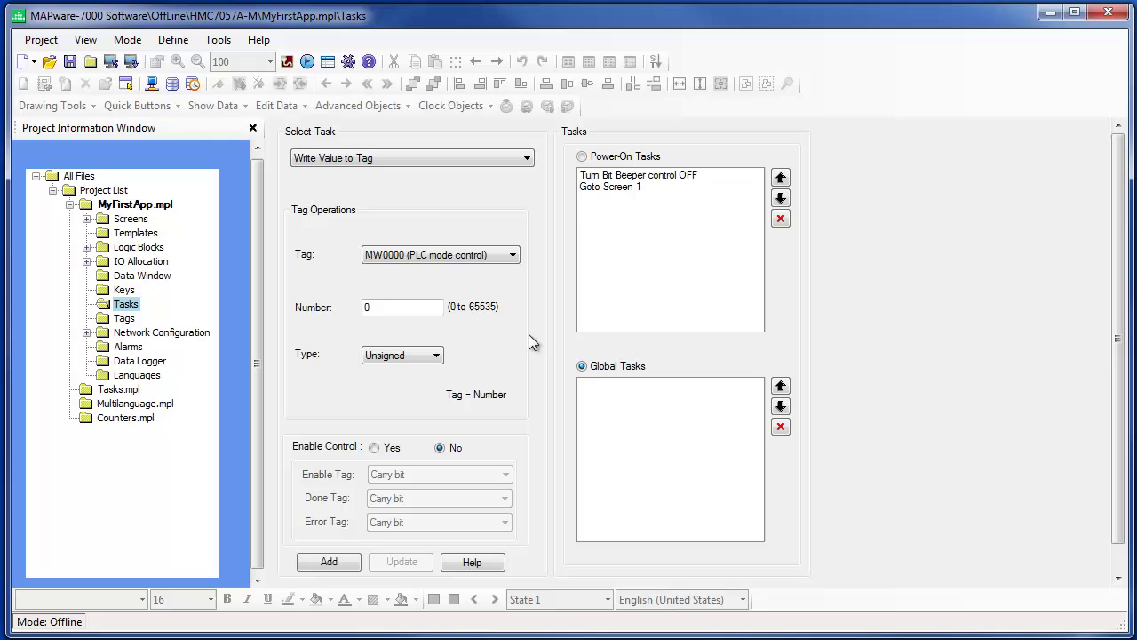
click(425, 158)
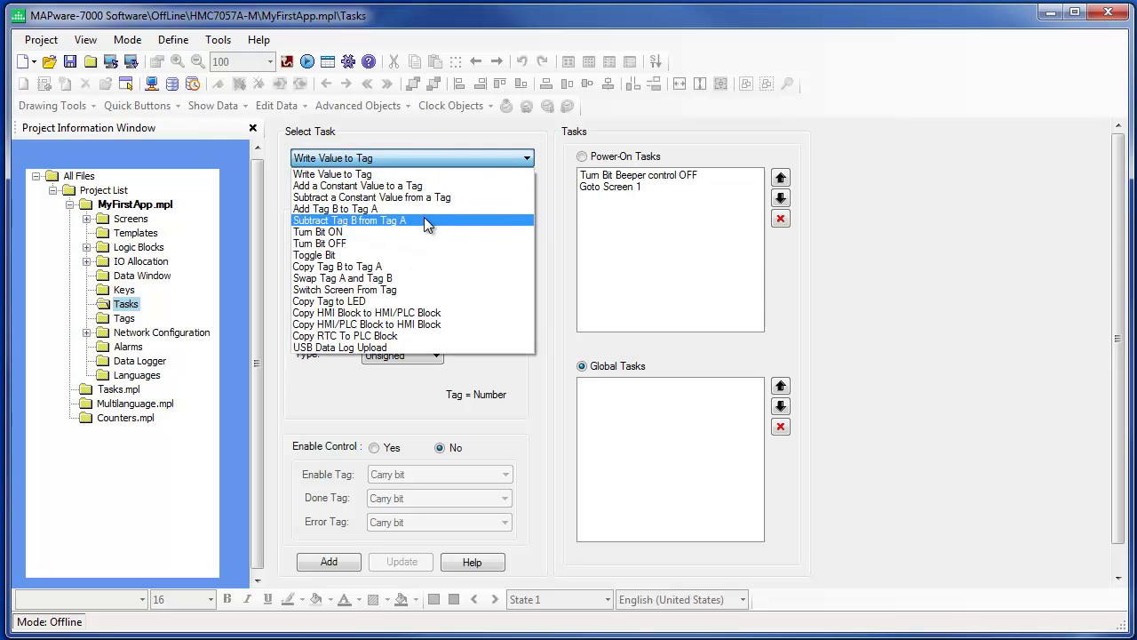
click(369, 300)
click(414, 293)
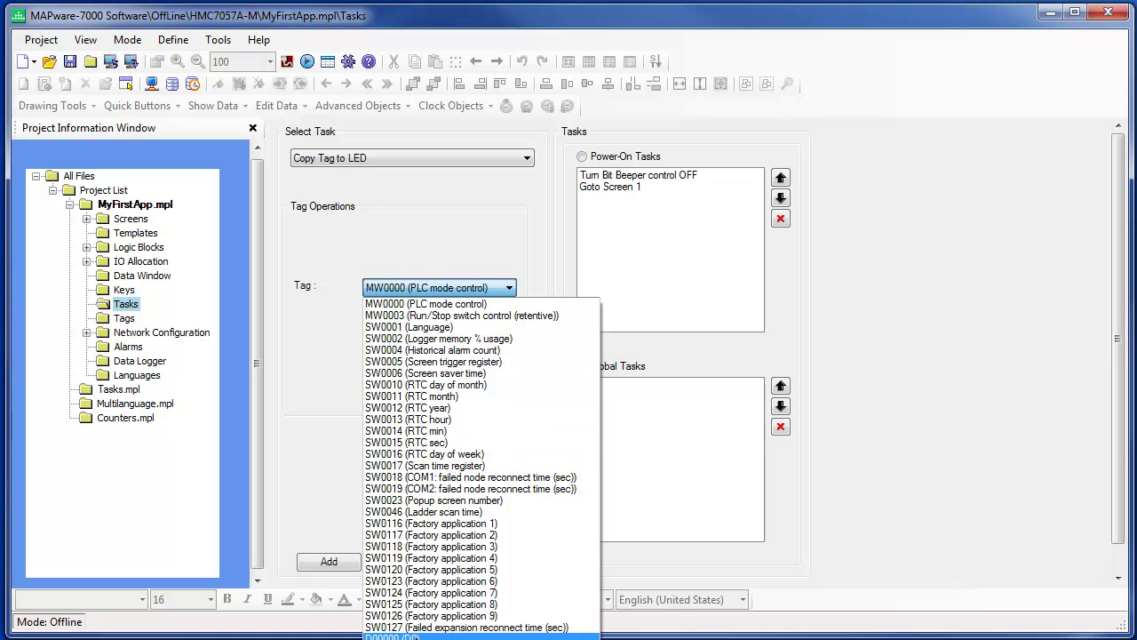
click(416, 635)
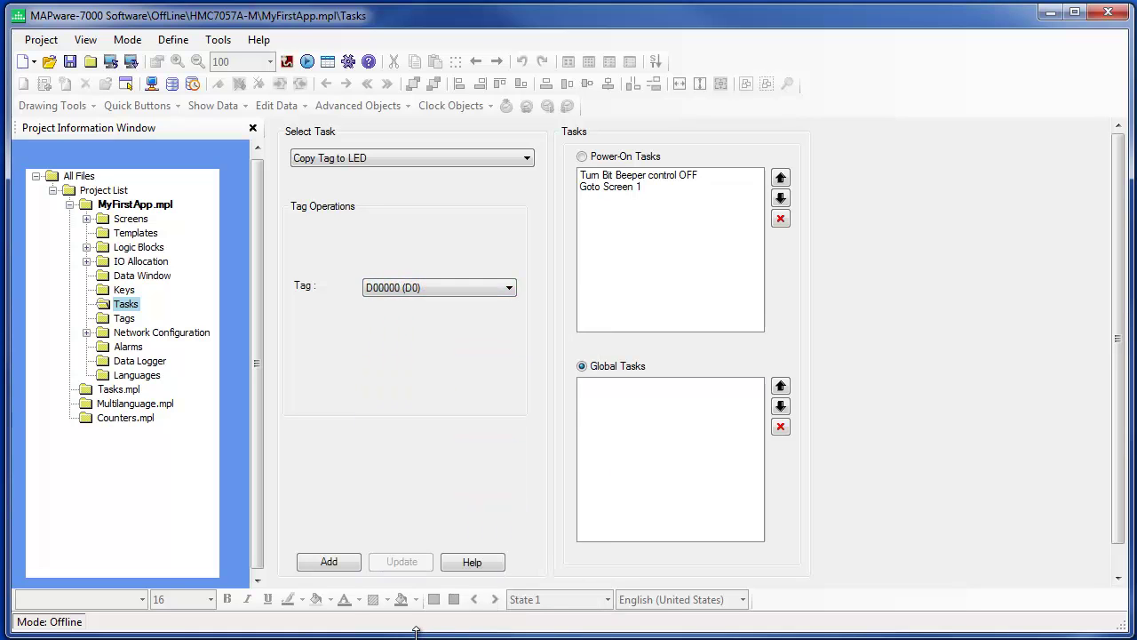
click(325, 565)
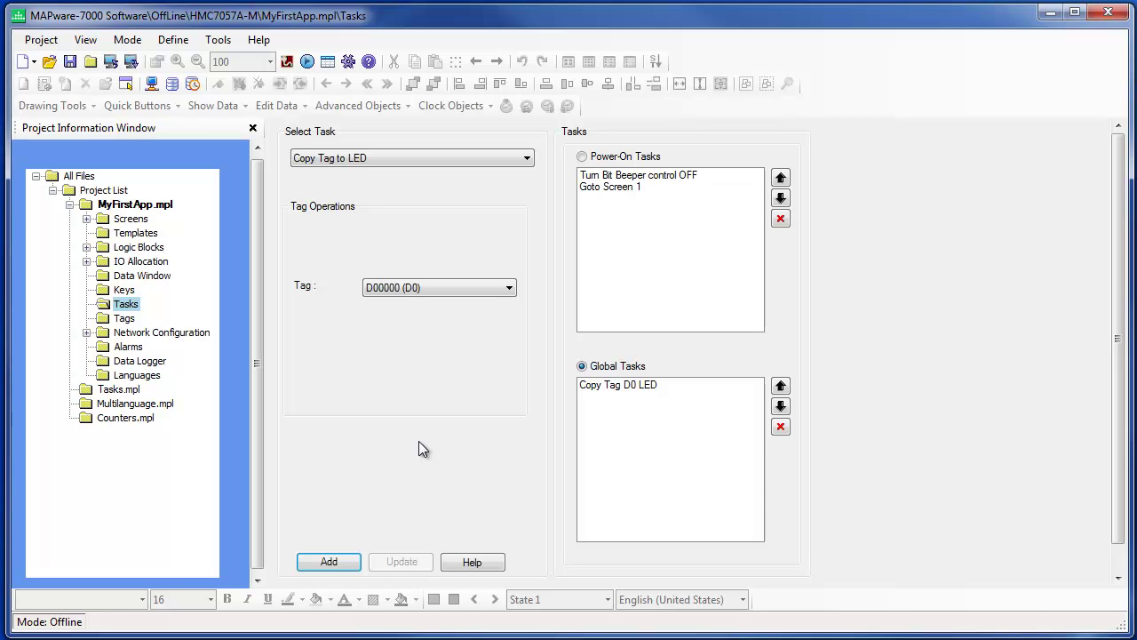
Compare the task types available for Power-On Tasks with those for Global Tasks.
click(582, 156)
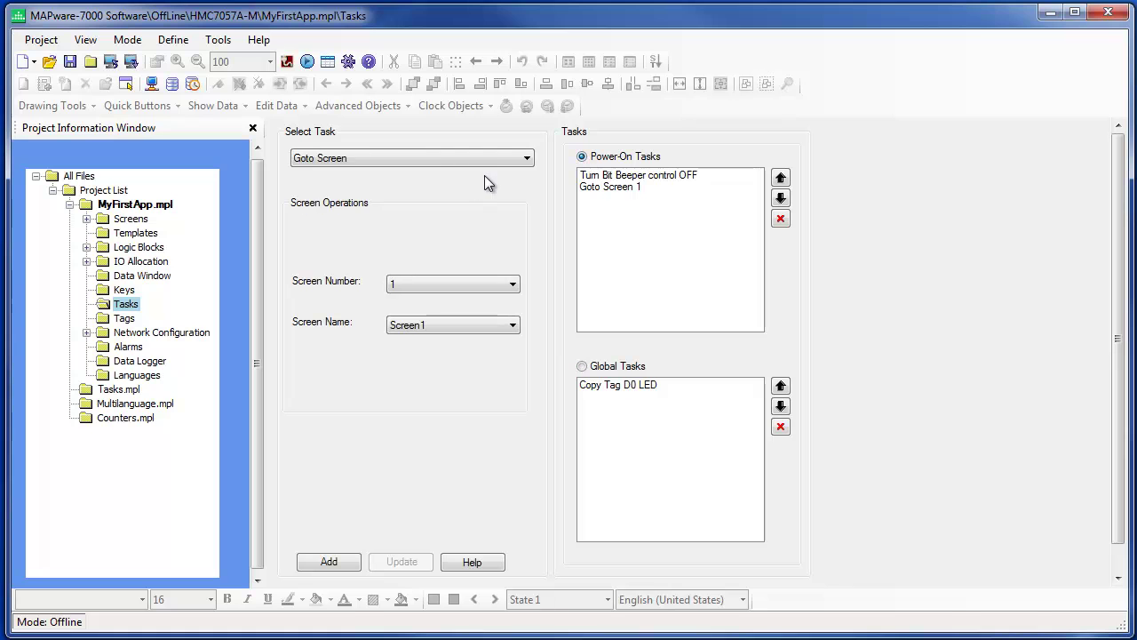
click(462, 159)
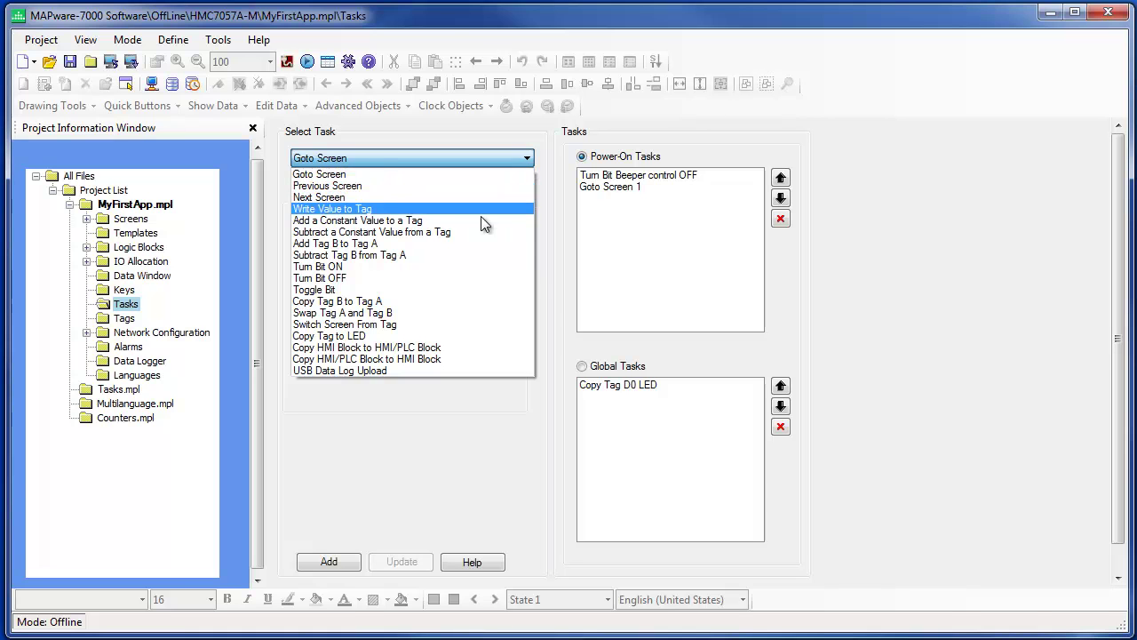
click(585, 369)
click(582, 367)
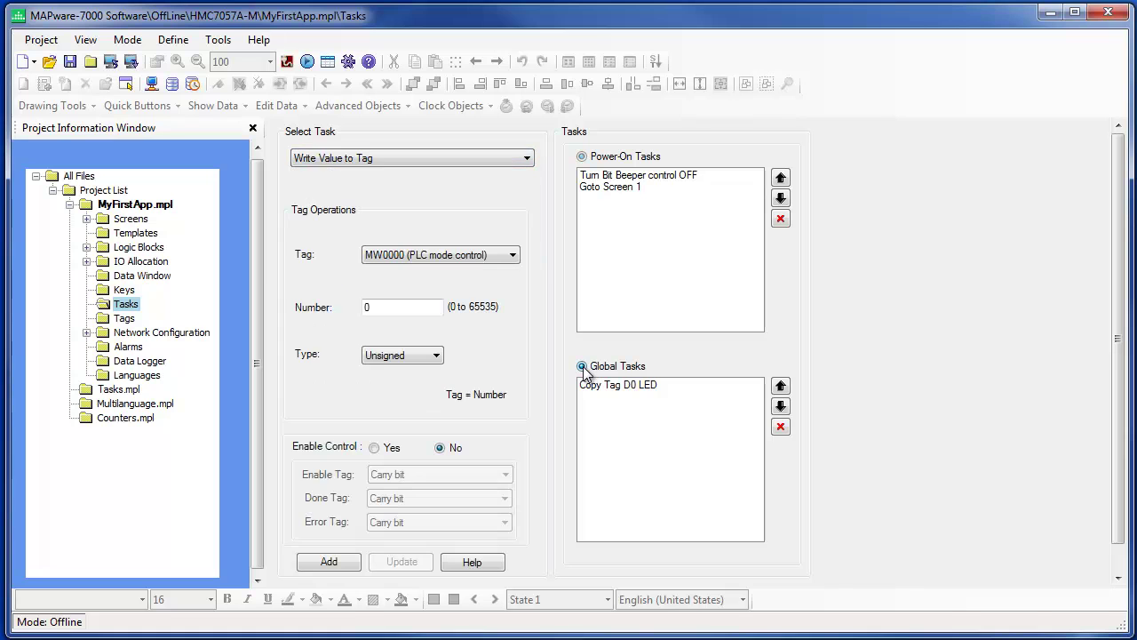
click(417, 159)
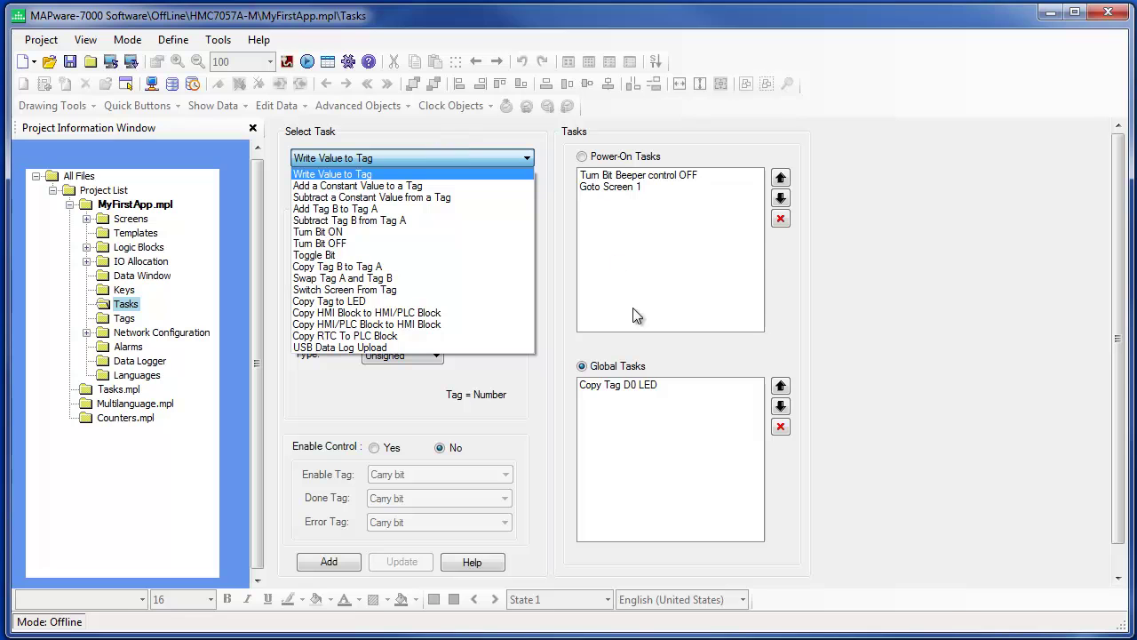
click(684, 351)
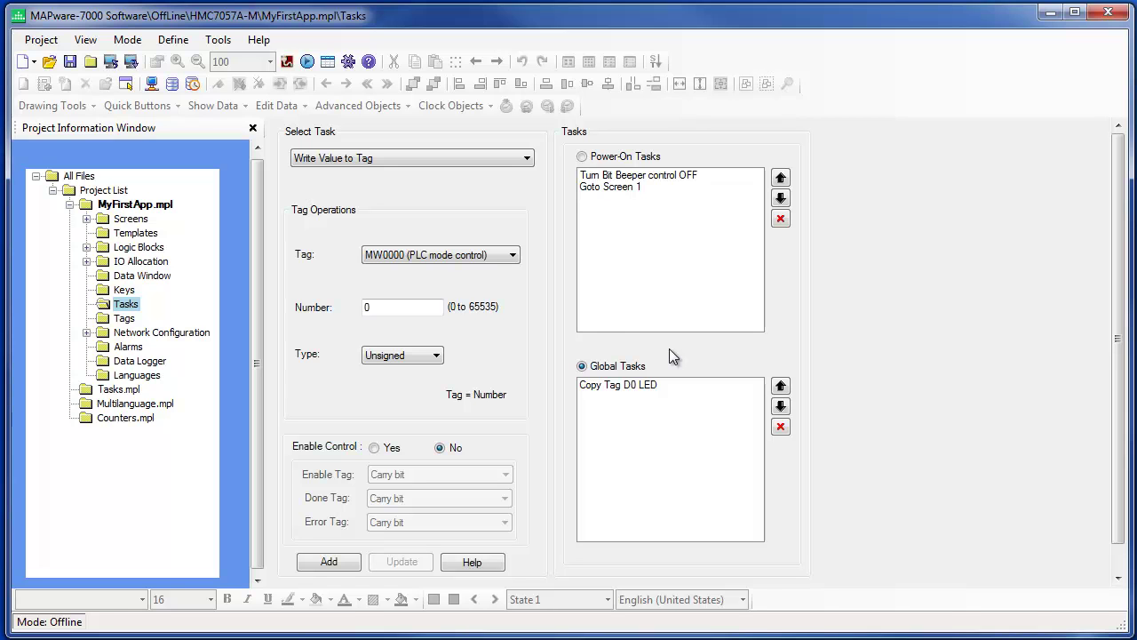
Open the task settings of Screen1 and examine the Before Showing, While Showing and After Hiding Screen task options.
click(84, 221)
click(86, 220)
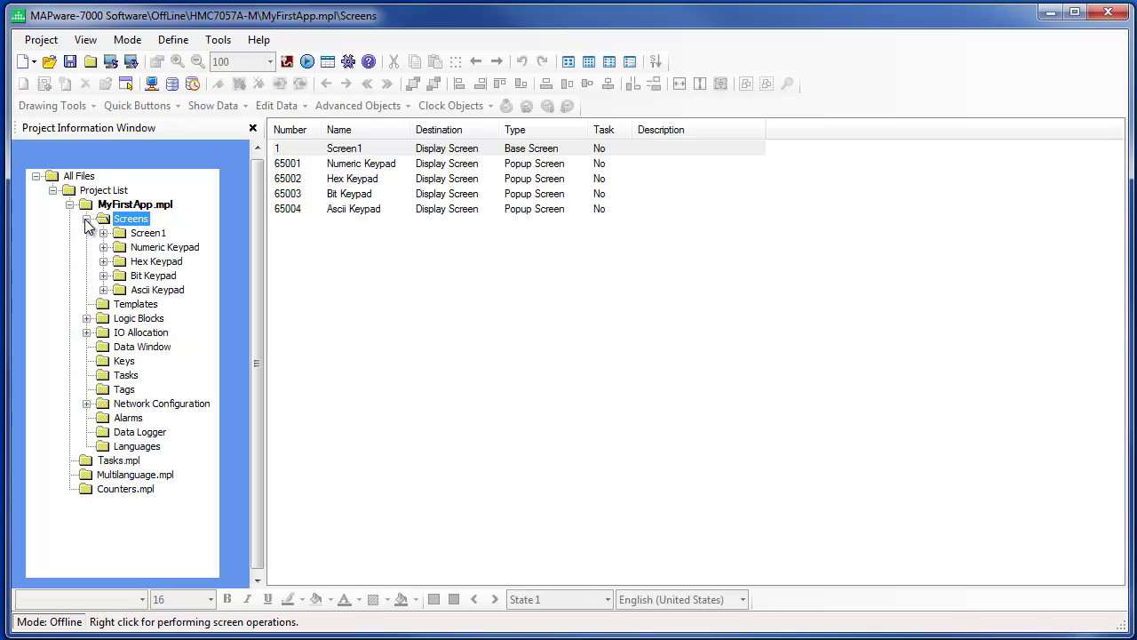
double_click(143, 233)
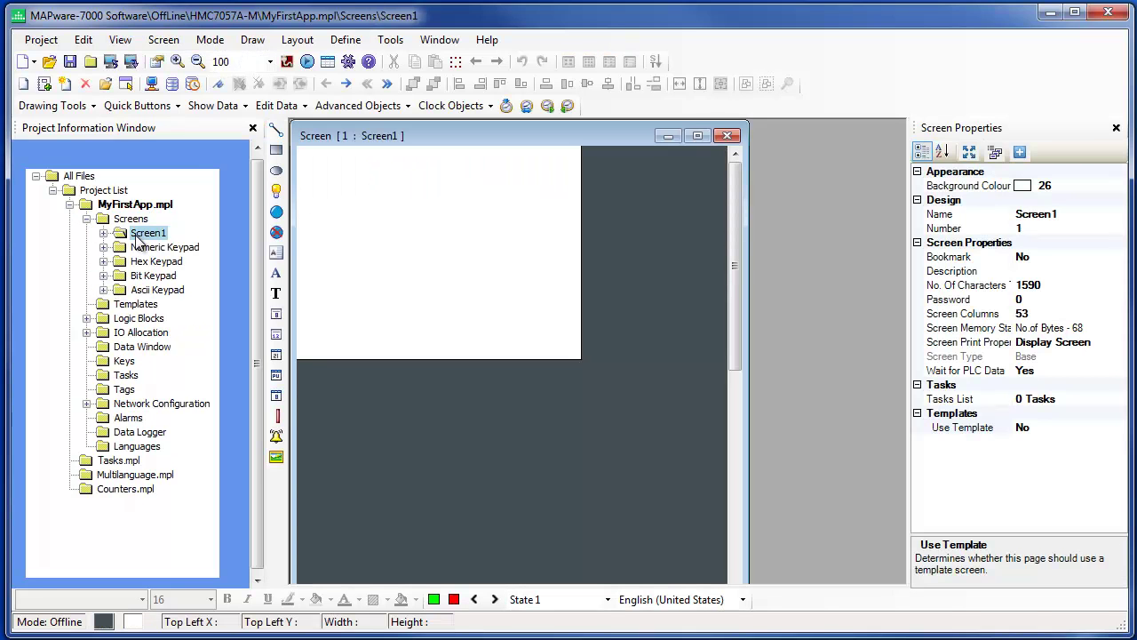
click(105, 234)
click(161, 261)
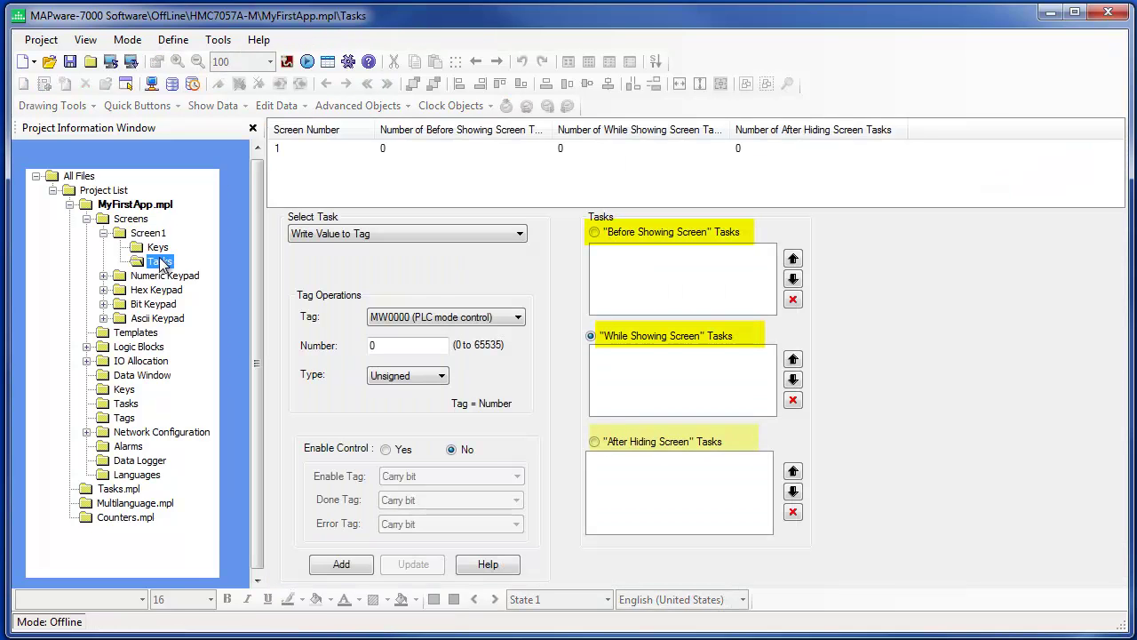
click(594, 232)
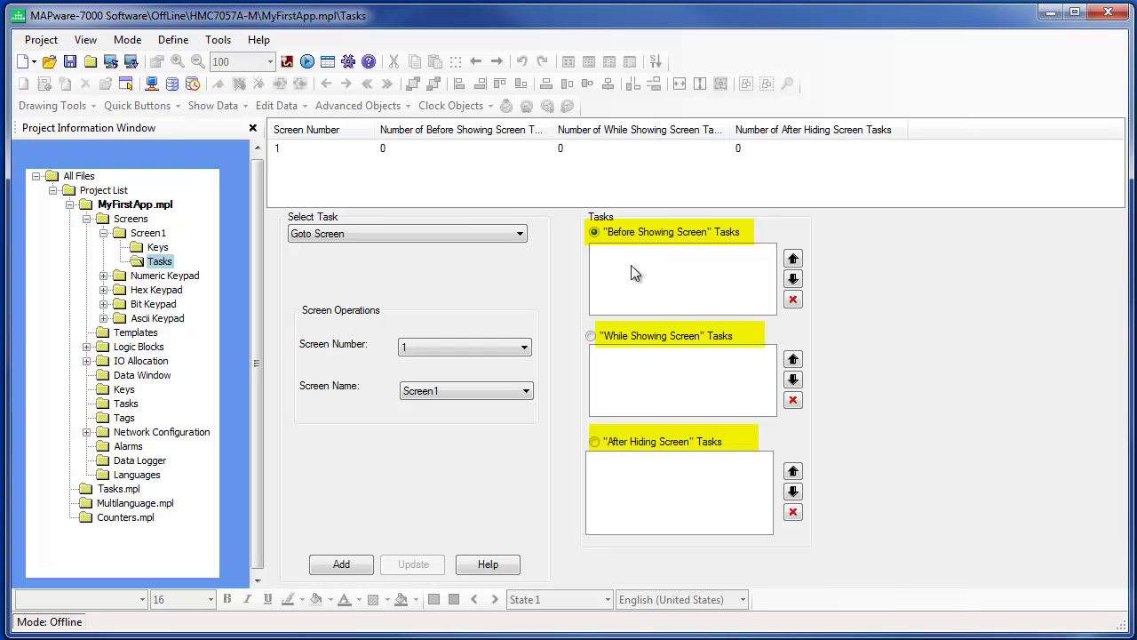
click(592, 335)
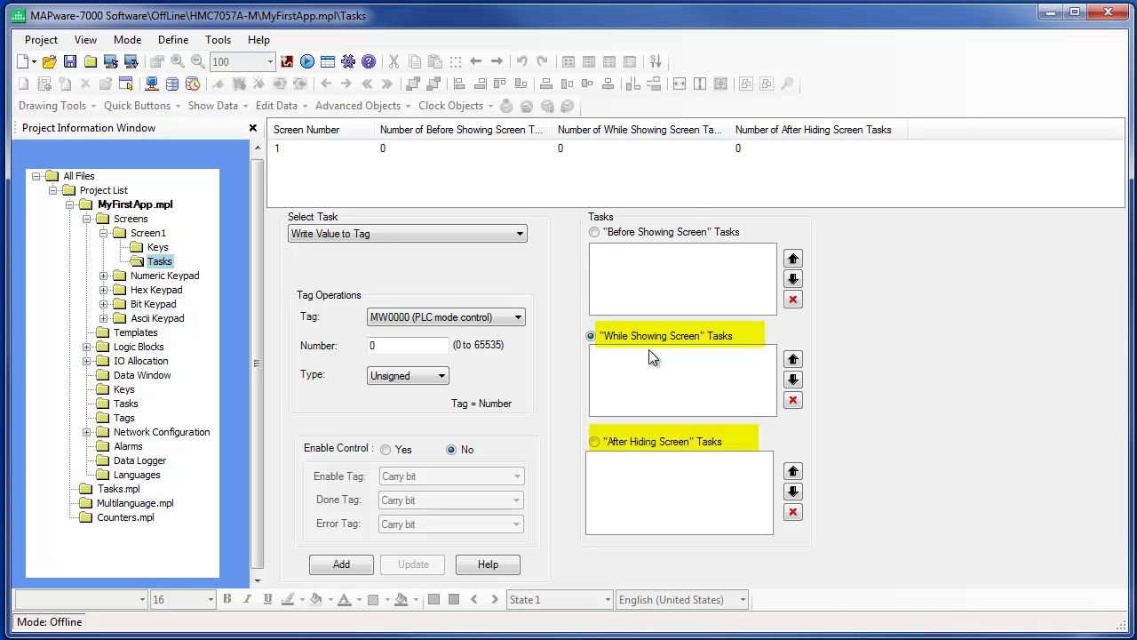
click(594, 442)
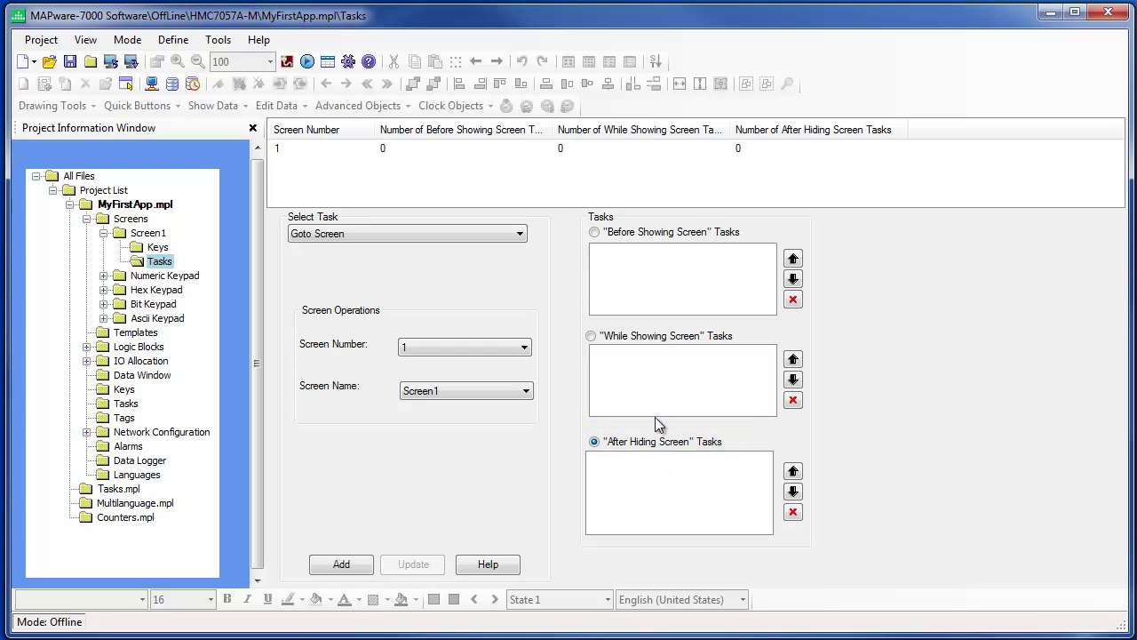
Add a Before Showing Screen task to Screen1 that writes the binary value 10101 to tag D00000 (D0).
click(593, 232)
click(473, 232)
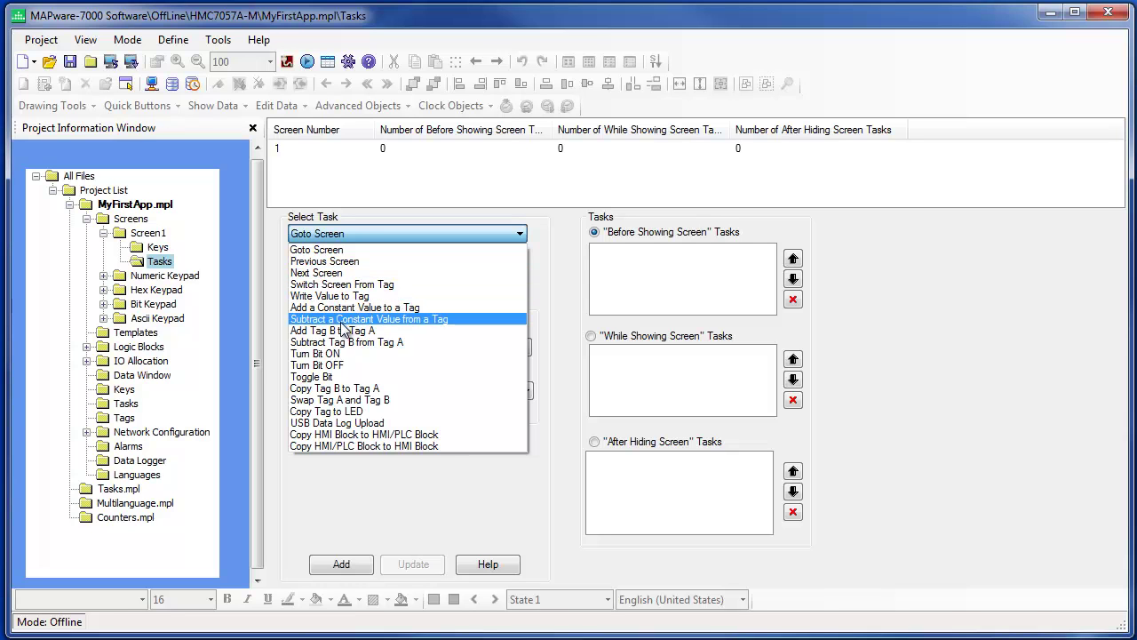
click(346, 296)
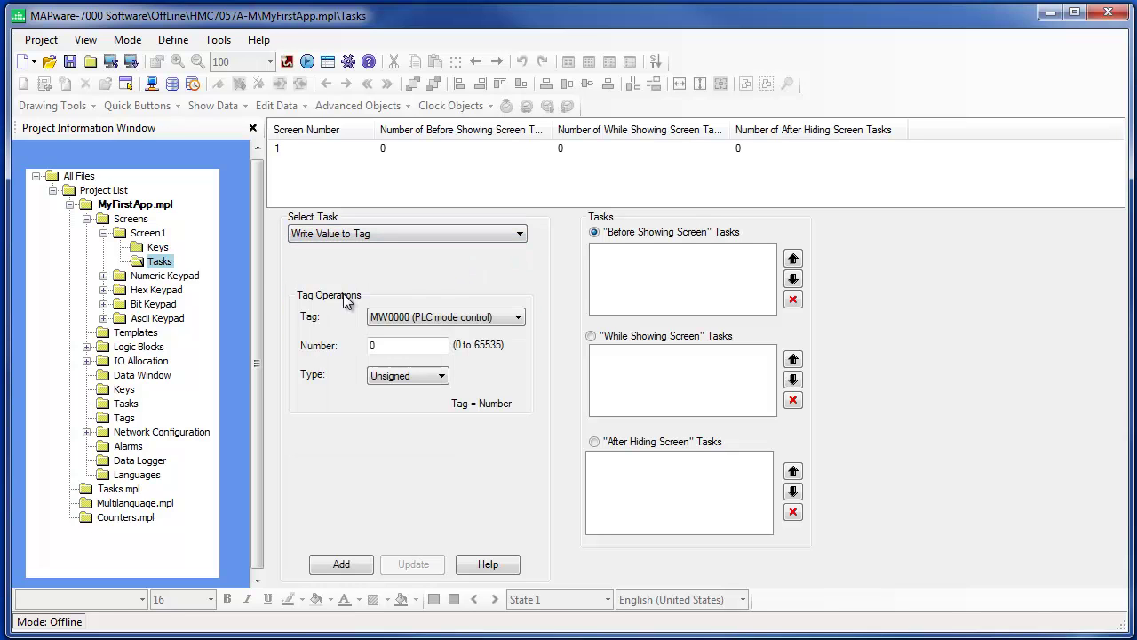
click(411, 317)
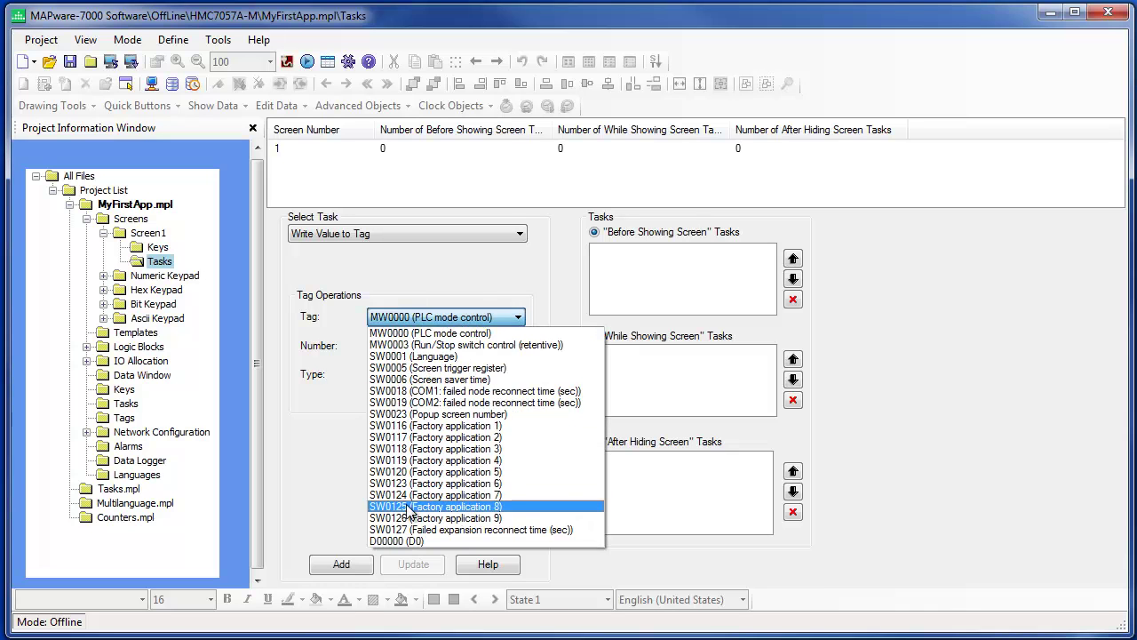
click(414, 541)
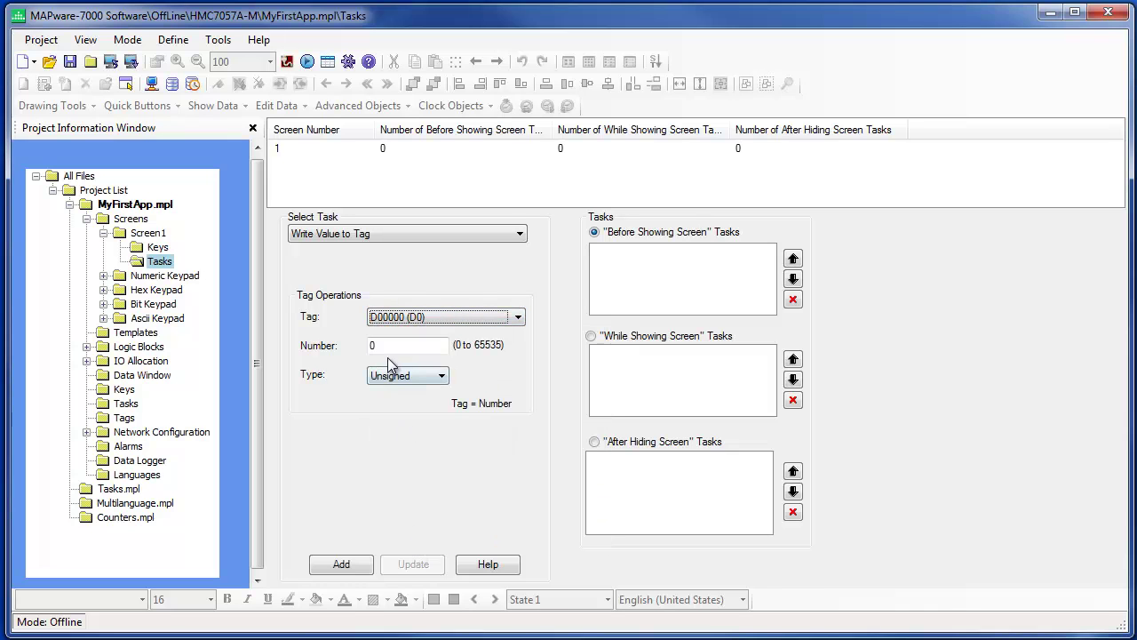
click(395, 374)
click(390, 438)
double_click(375, 347)
text(10101)
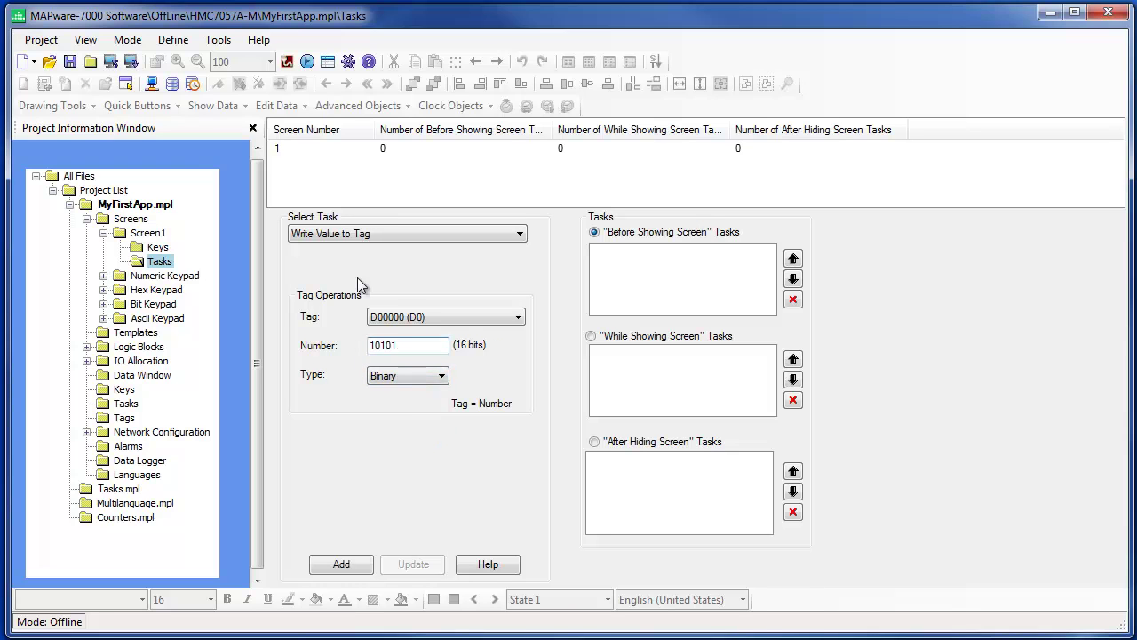
click(344, 565)
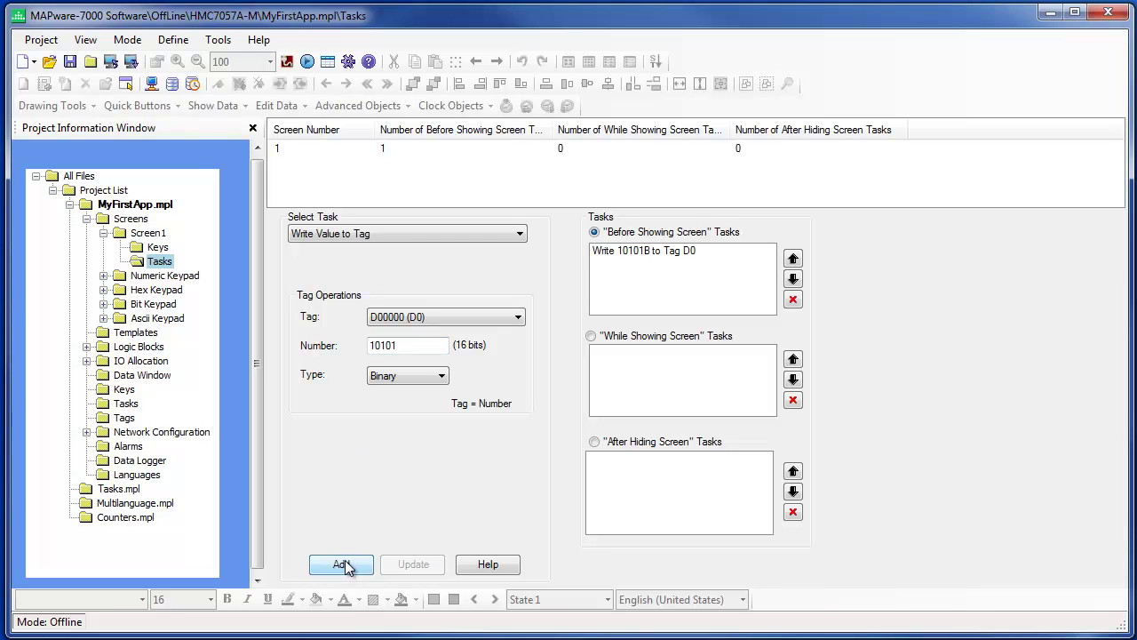
click(640, 252)
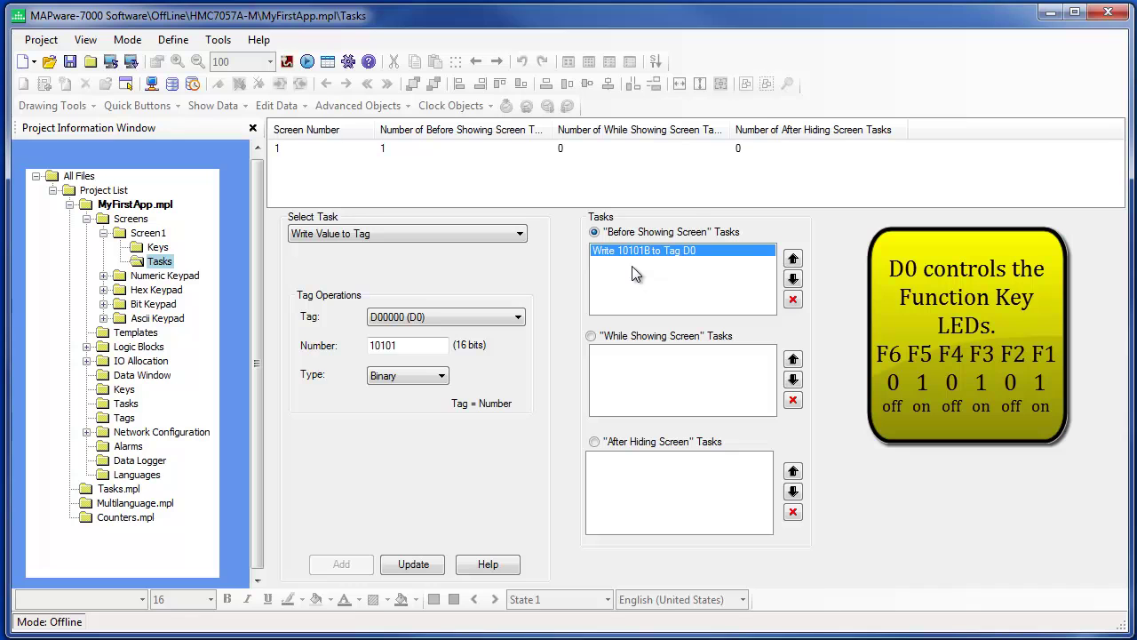
Add a While Showing Screen task to Screen1 with a Delay of 3 seconds.
click(592, 337)
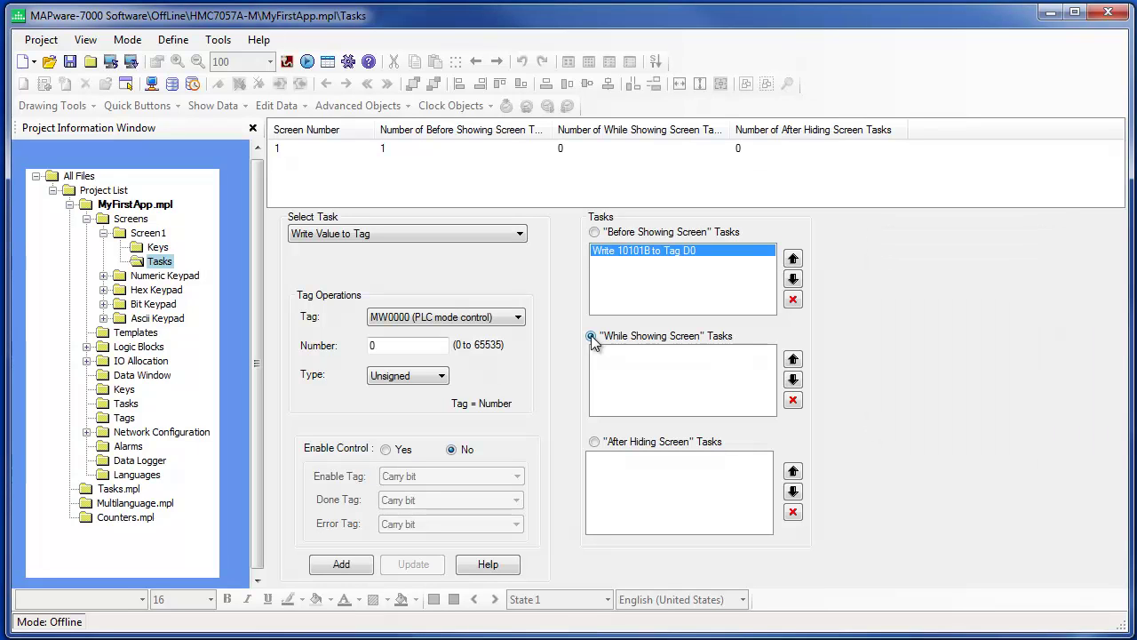
click(484, 233)
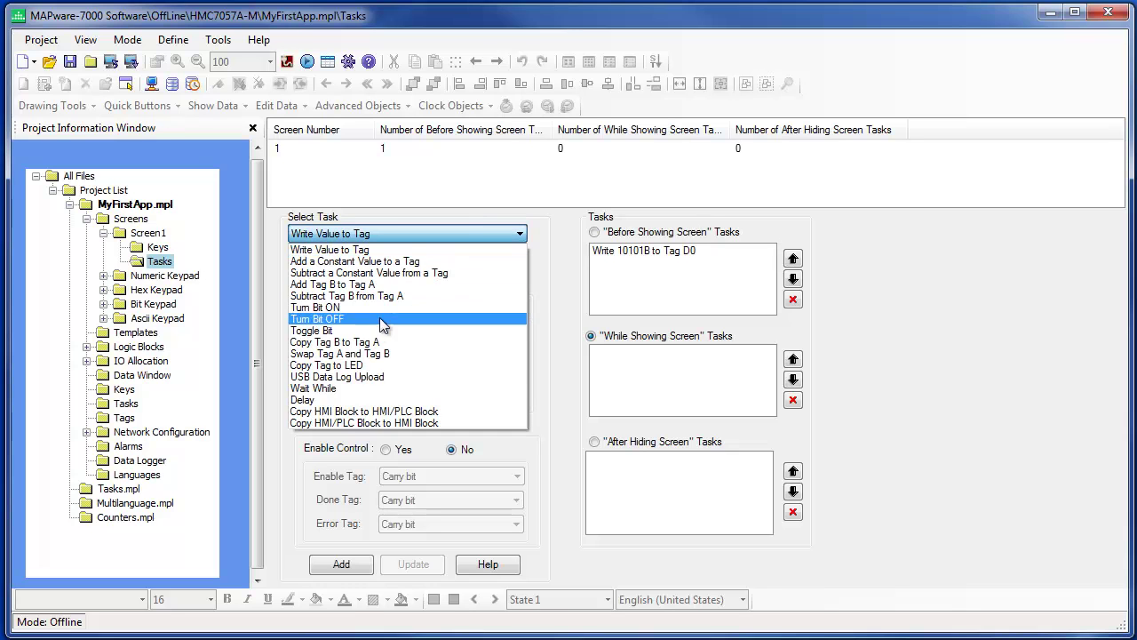
click(317, 404)
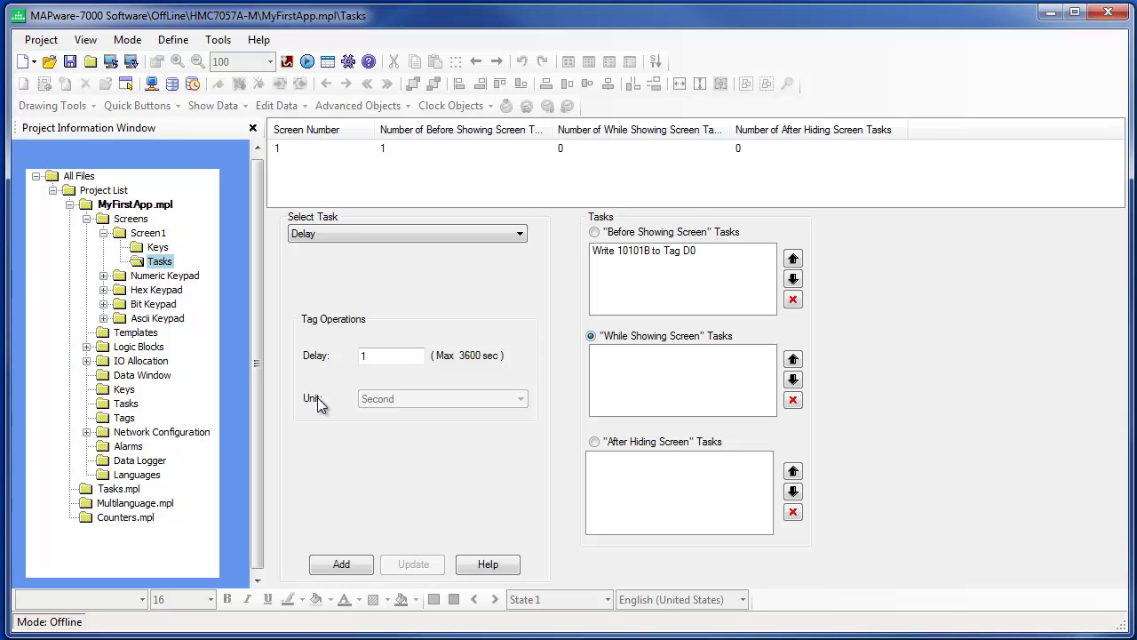
double_click(362, 356)
text(3)
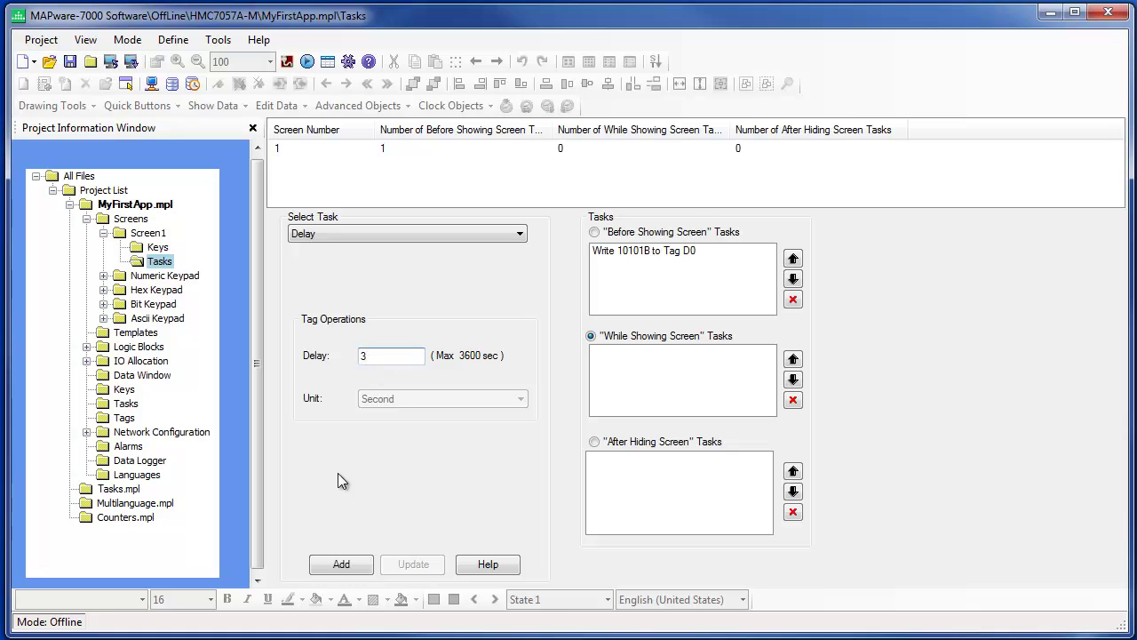
click(330, 567)
click(607, 357)
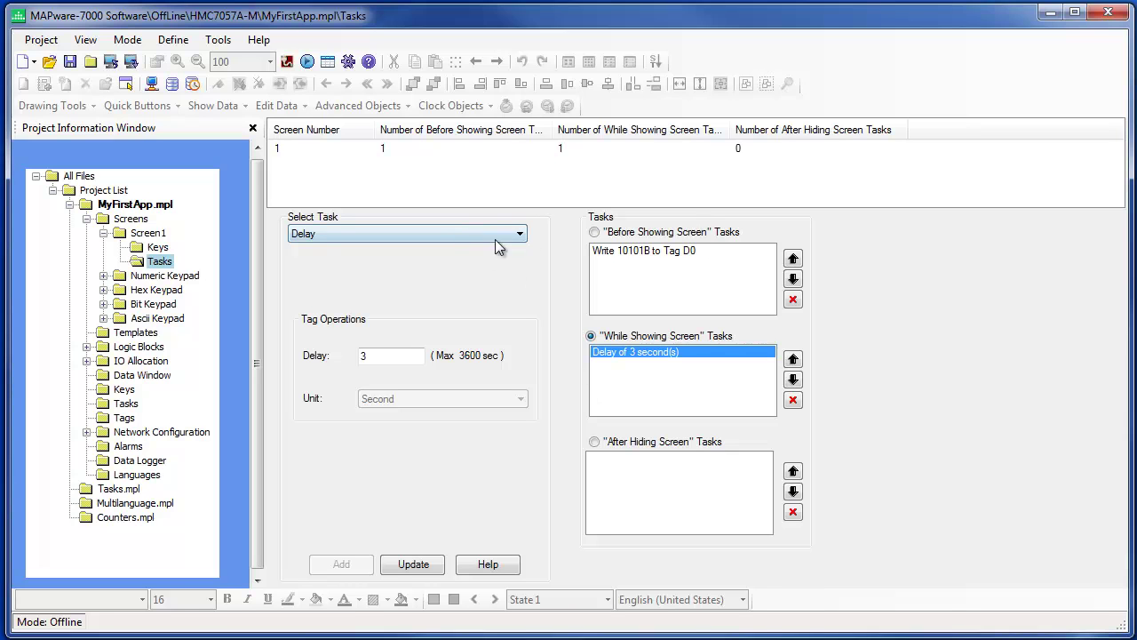
Add a While Showing Screen task Toggle Bit for tag B00000 (B0) to Screen1.
click(445, 236)
click(325, 328)
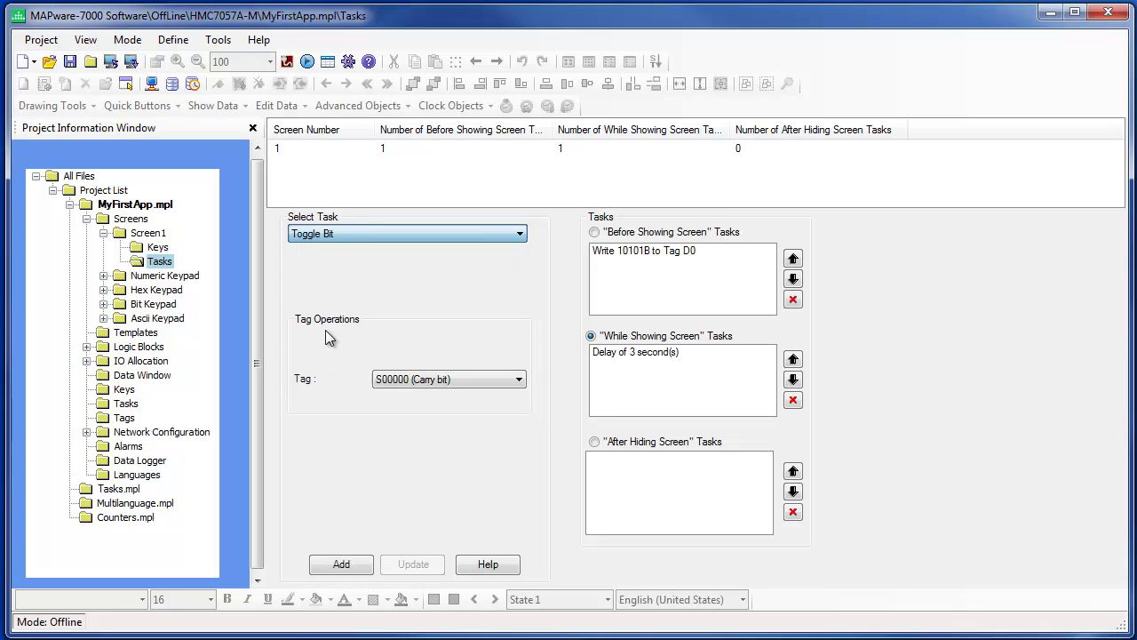
click(401, 379)
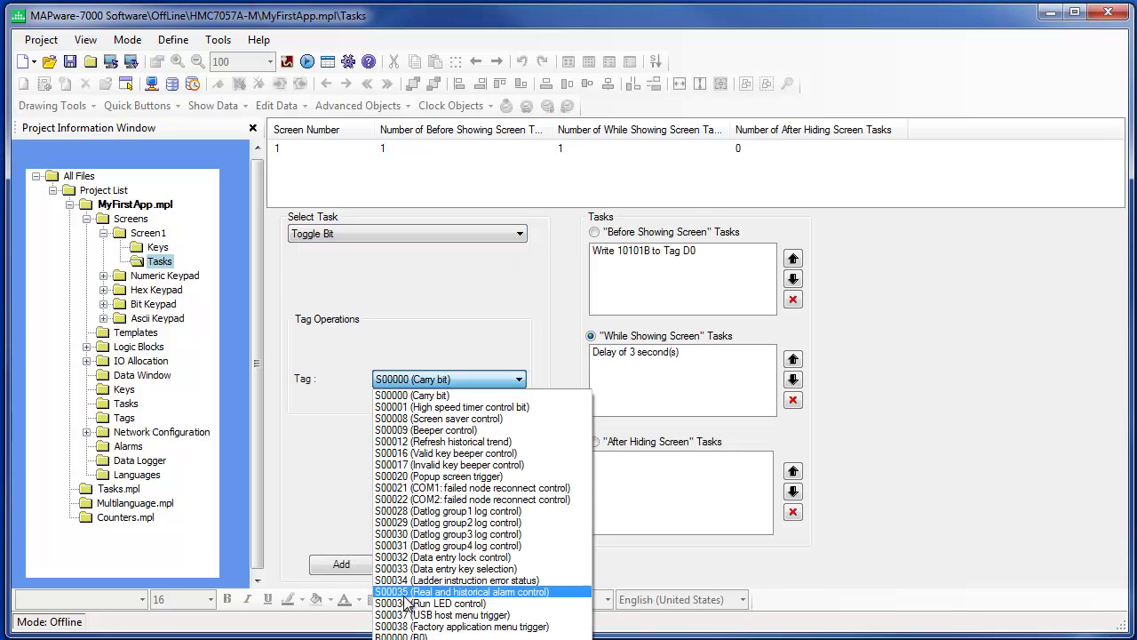
click(400, 636)
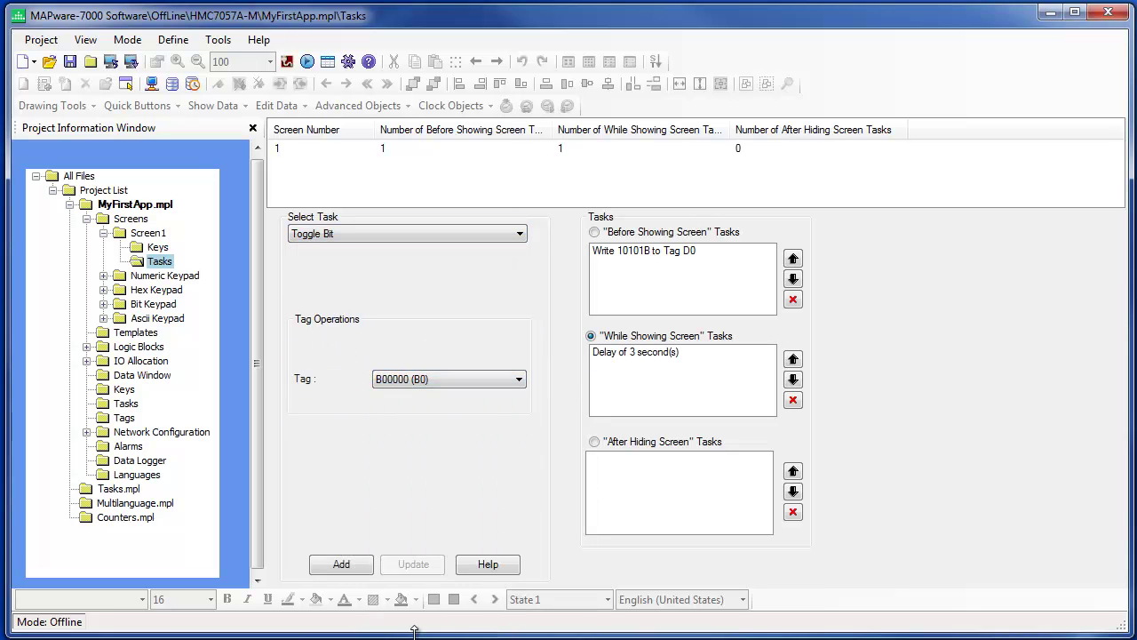
click(362, 573)
click(650, 361)
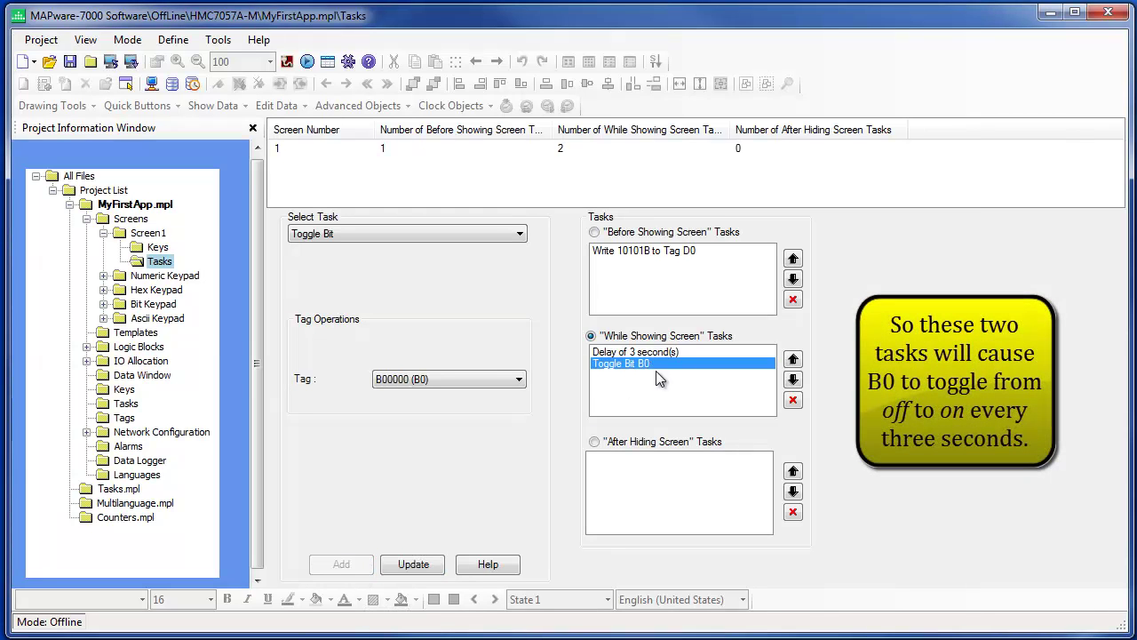
Add an After Hiding Screen task to Screen1 that writes the binary value 01010 to tag D00000 (D0).
click(594, 442)
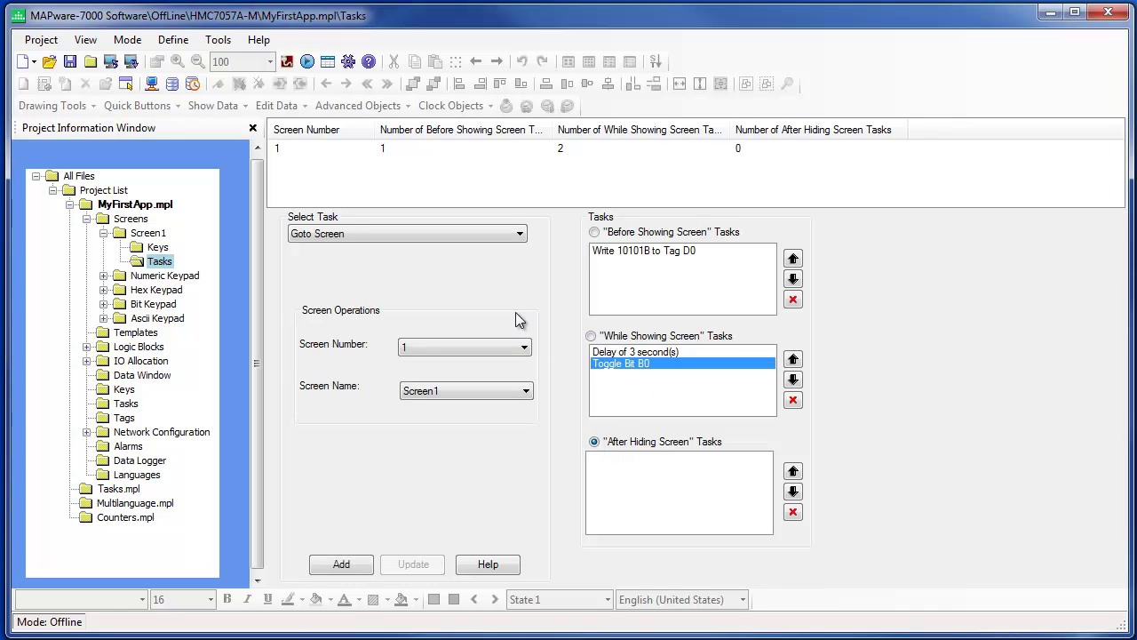
click(447, 236)
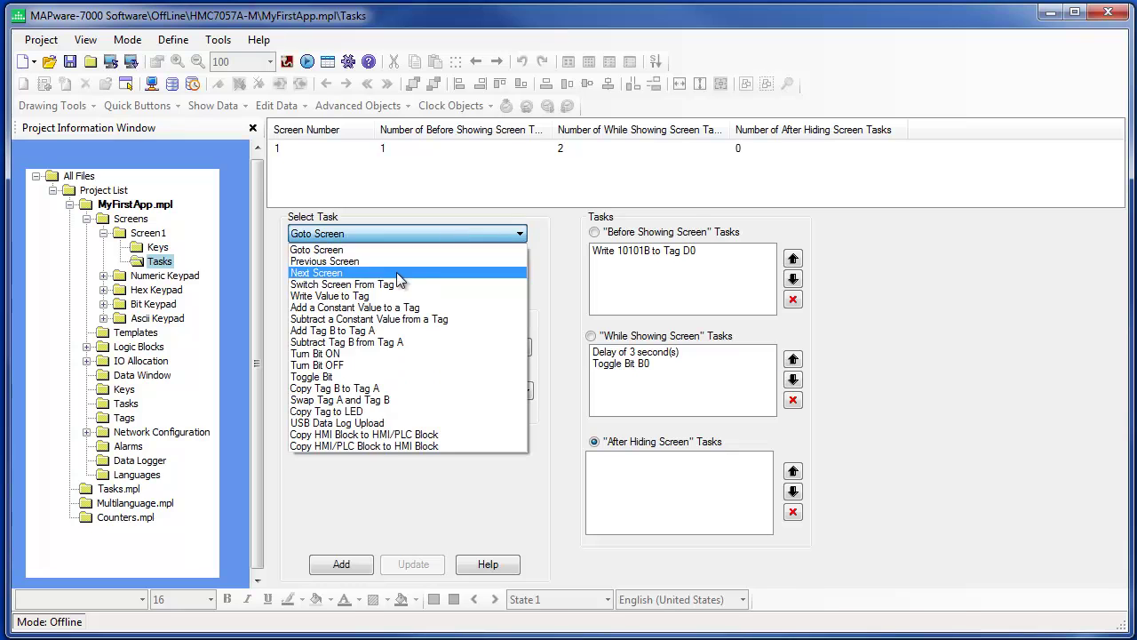
click(368, 296)
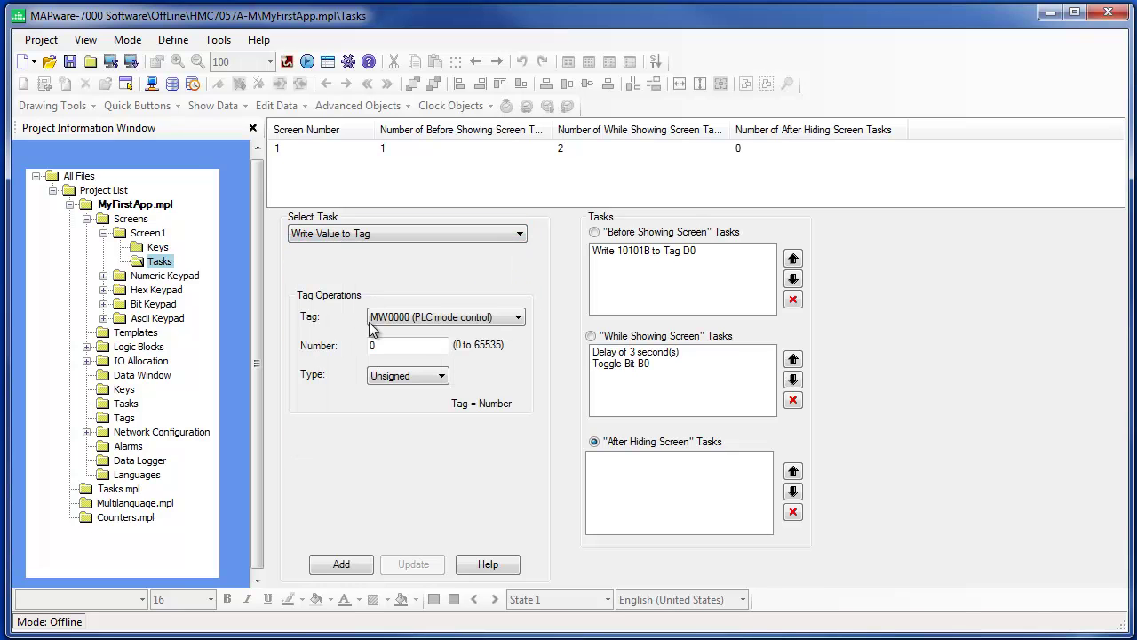
click(440, 323)
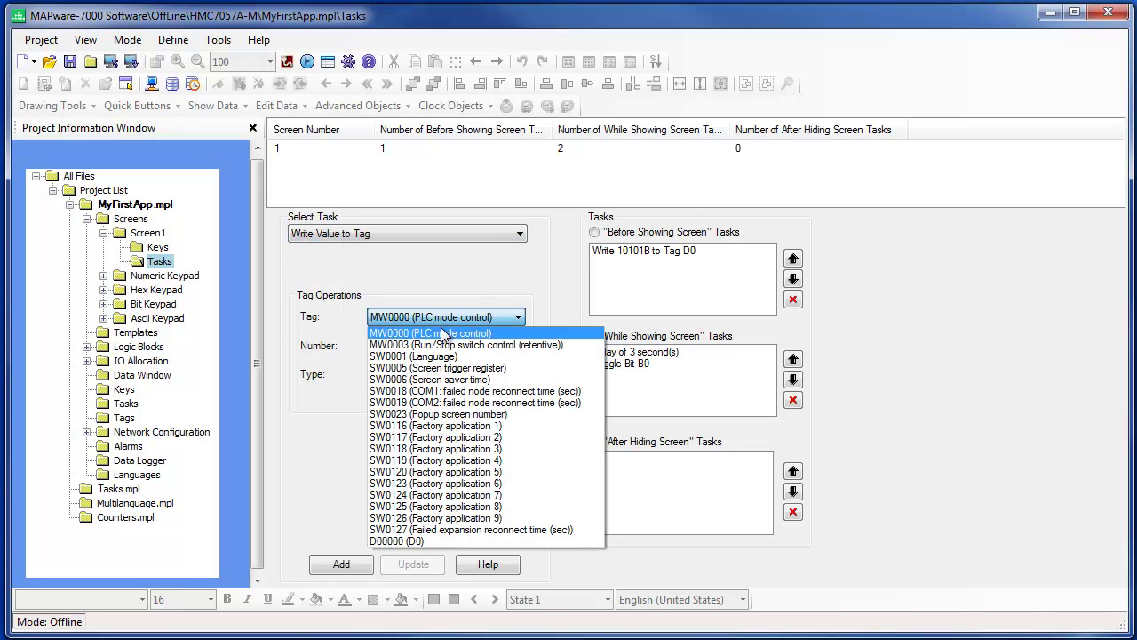
click(426, 541)
click(425, 380)
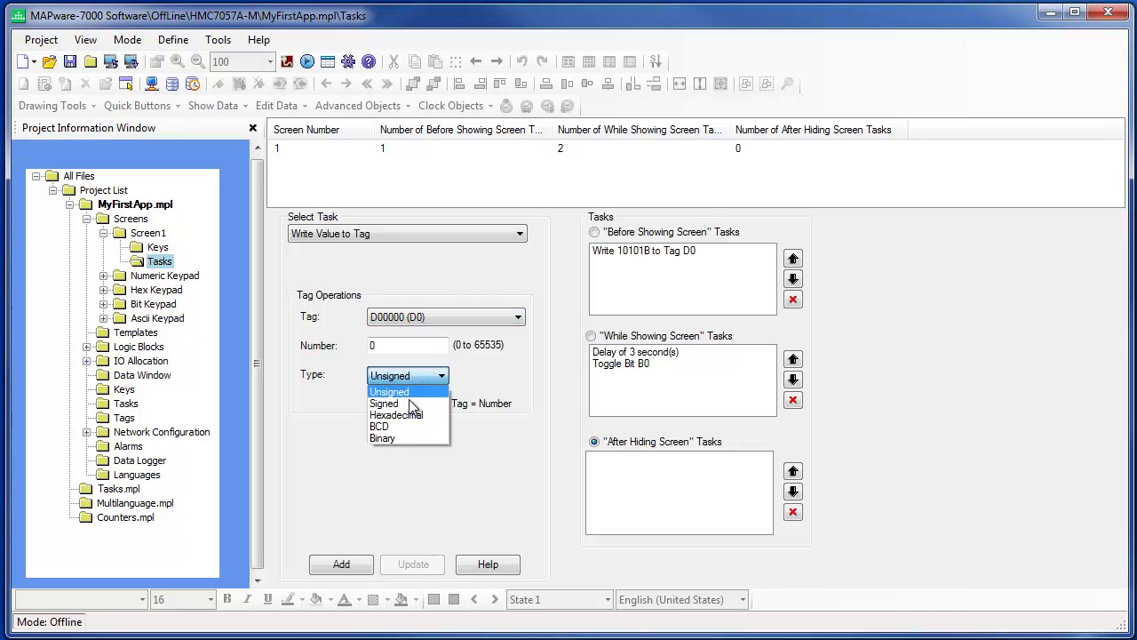
click(393, 440)
drag(388, 347, 359, 344)
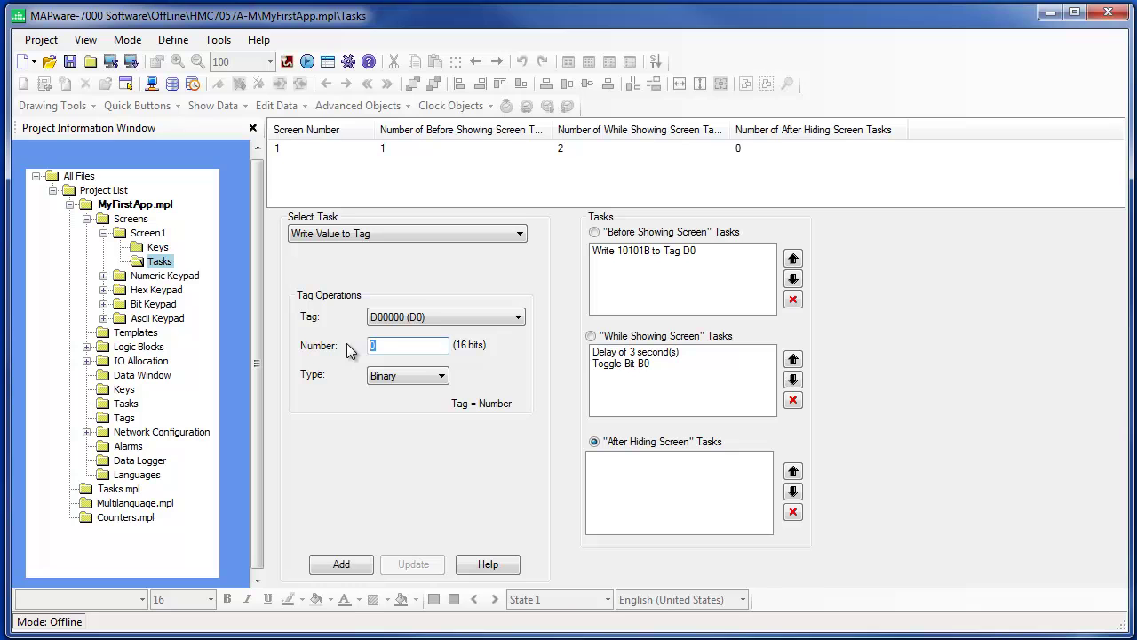
text(01010)
click(362, 561)
click(611, 458)
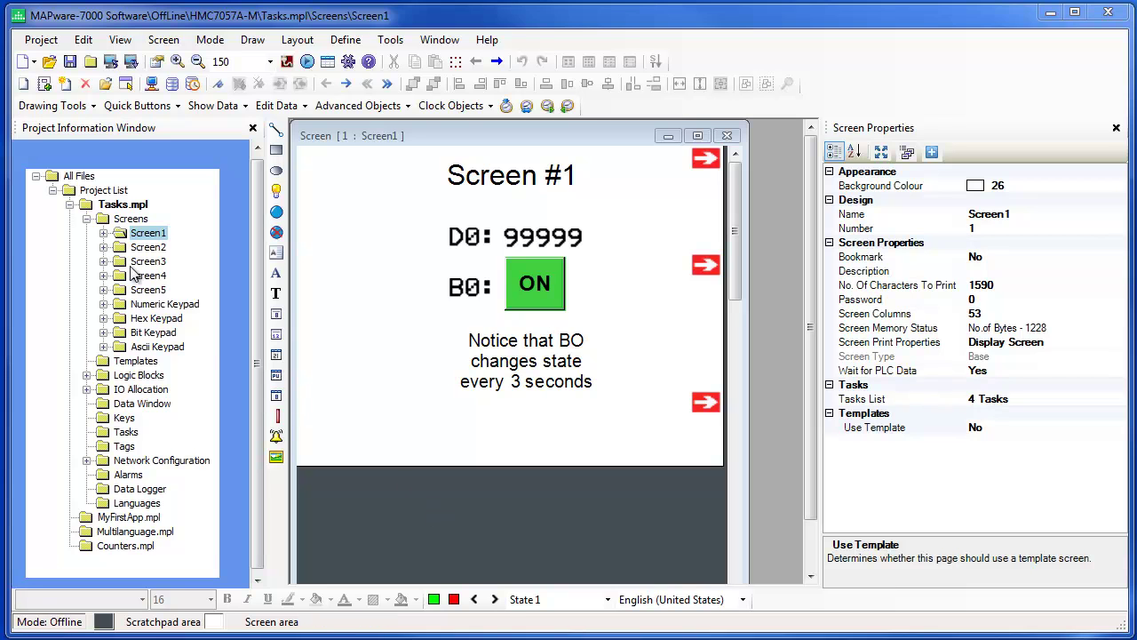
Open the Screen1 tasks of Tasks.mpl and examine its Before Showing, While Showing and After Hiding Screen tasks alongside the screen layout.
click(103, 233)
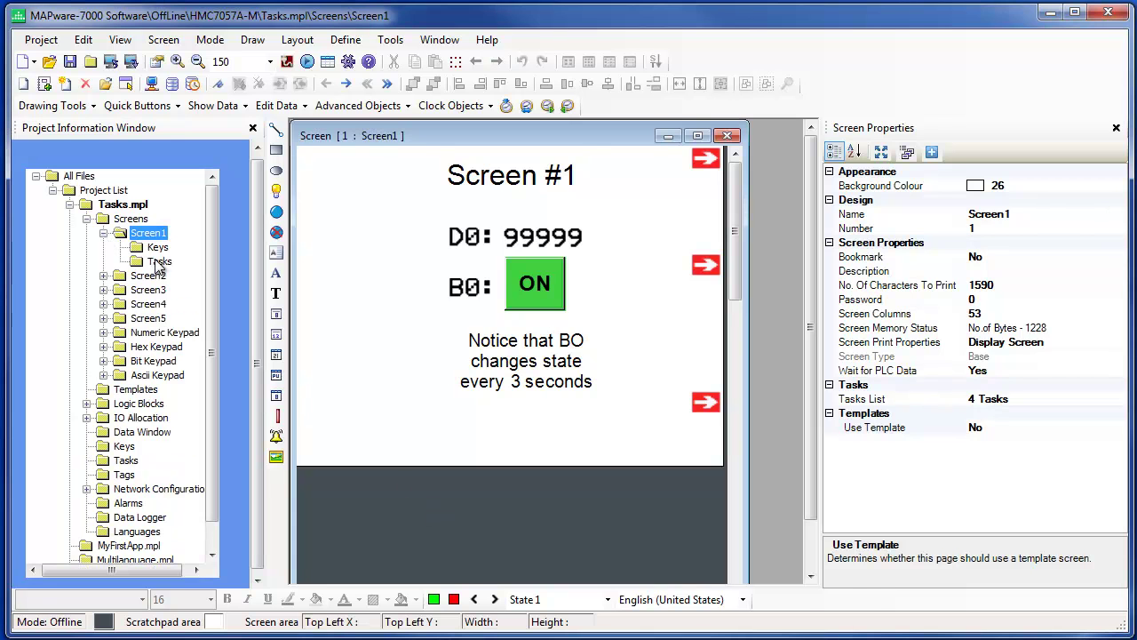
click(156, 262)
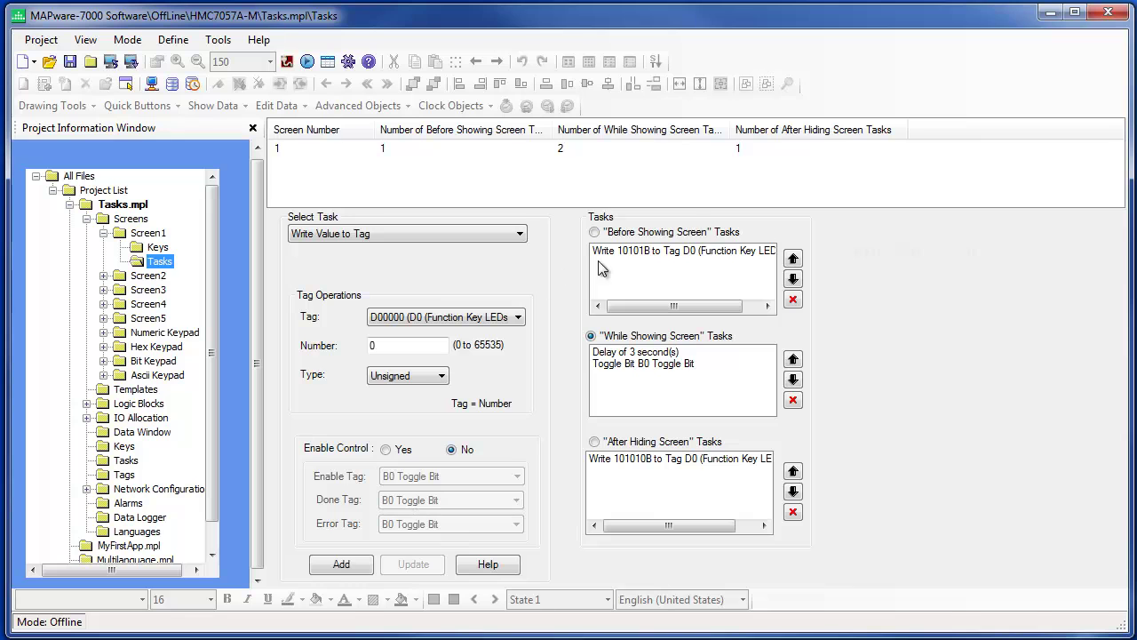
click(635, 252)
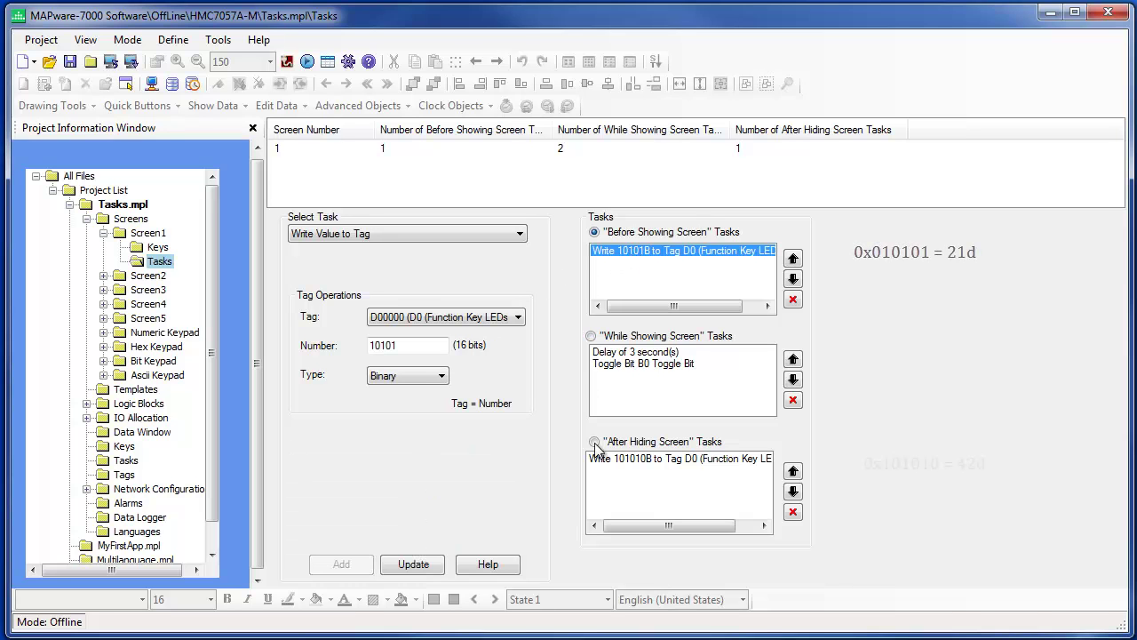
click(652, 458)
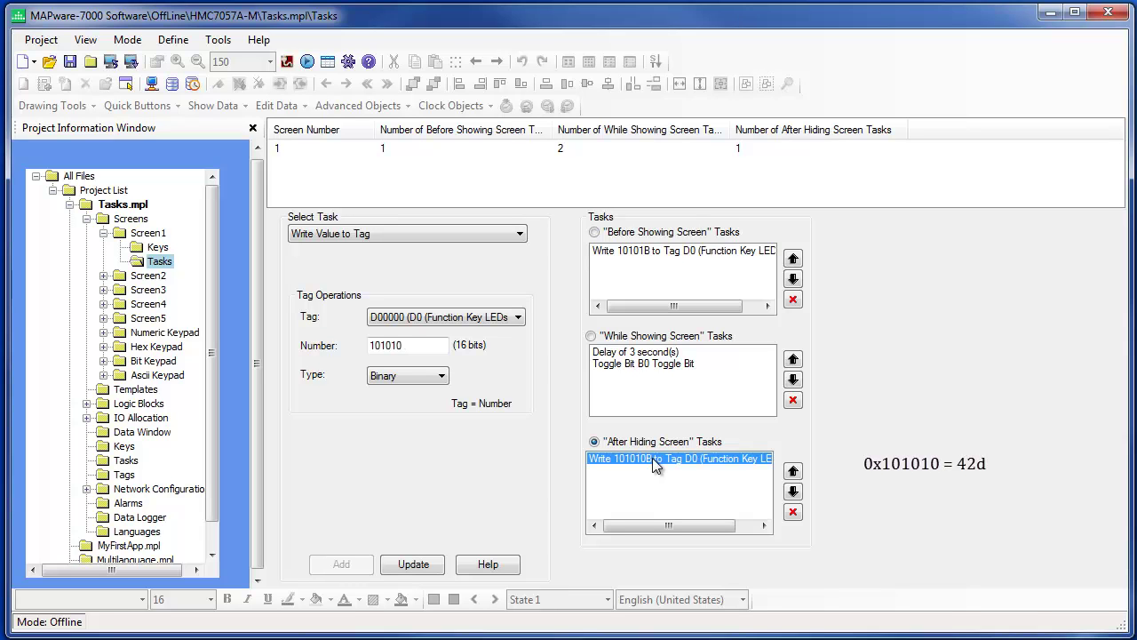
double_click(153, 235)
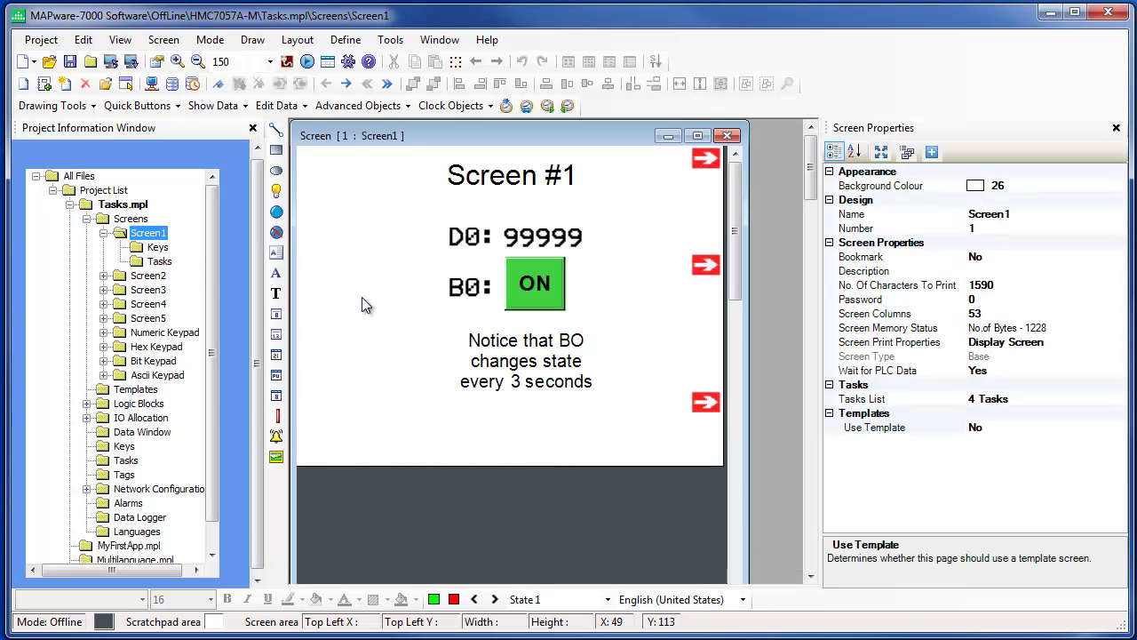
click(166, 261)
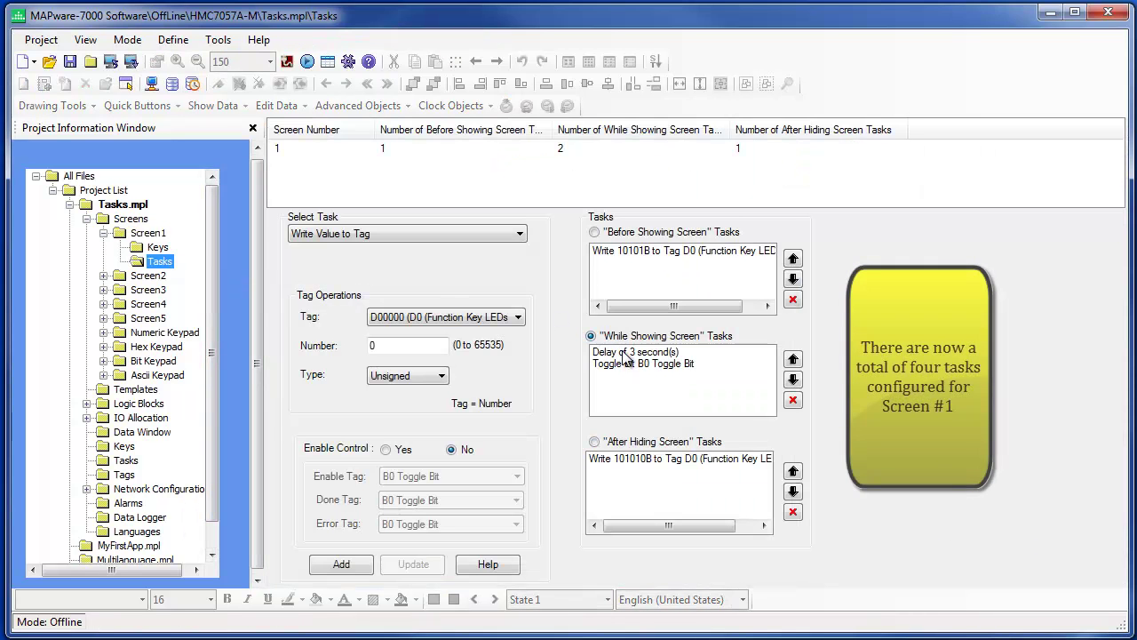
click(624, 353)
click(631, 365)
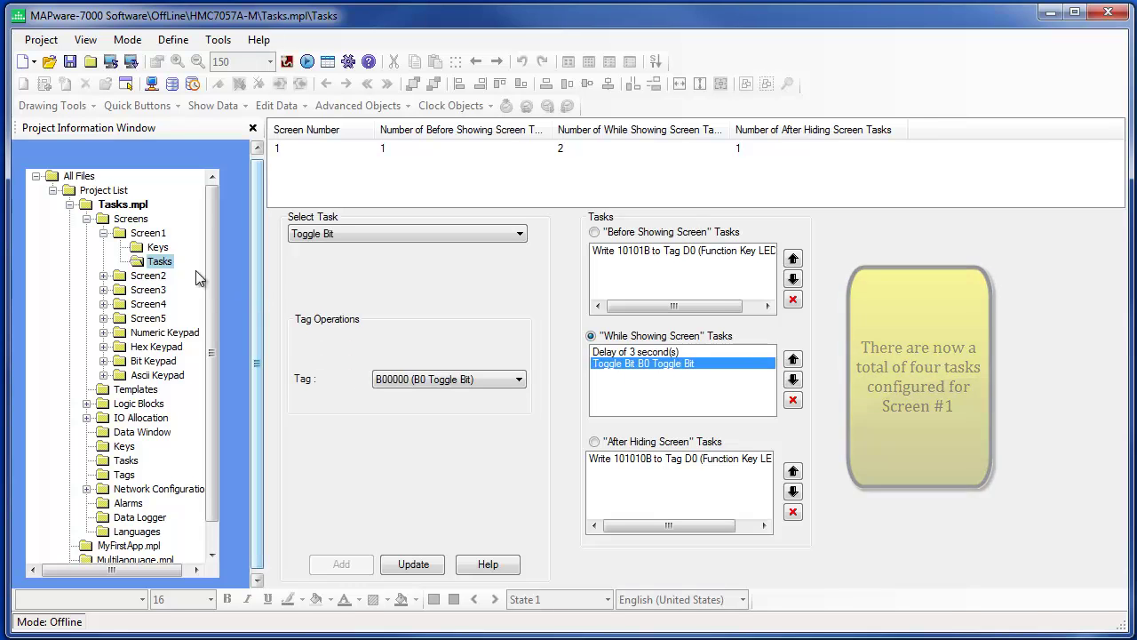
double_click(148, 233)
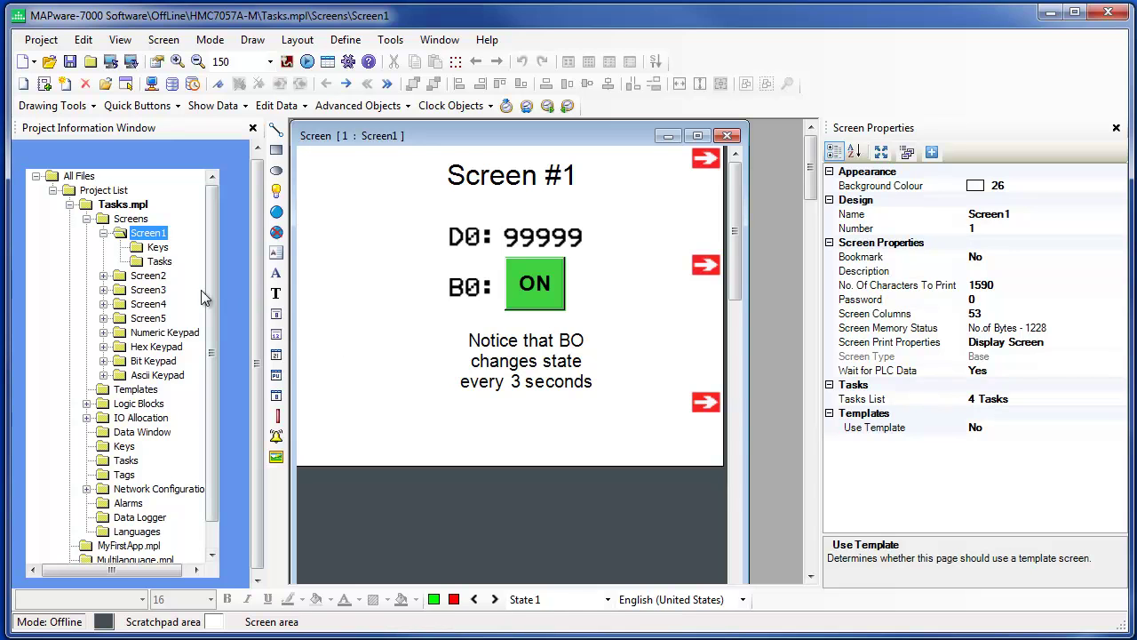
Open Screen2 of Tasks.mpl and check its screen layout and its task lists.
double_click(158, 276)
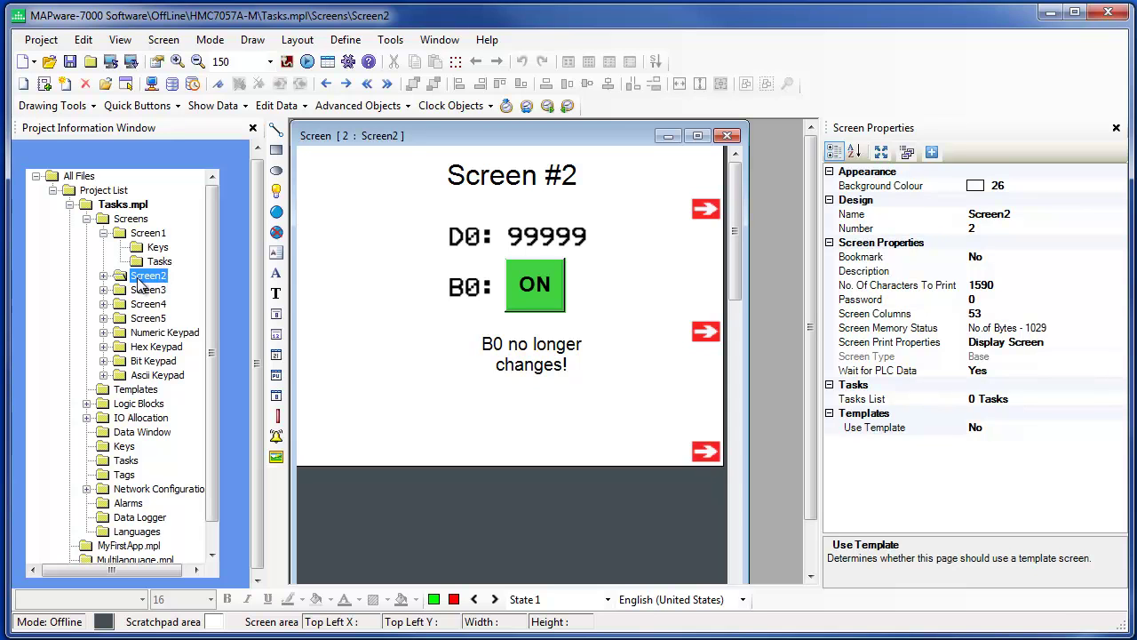
click(105, 276)
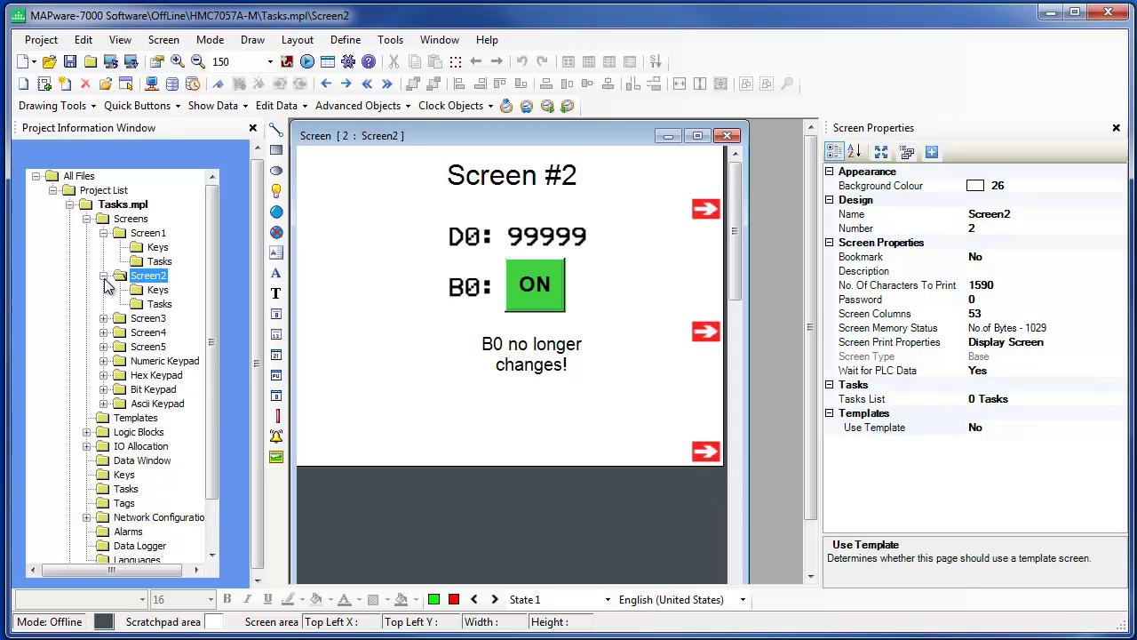
double_click(164, 305)
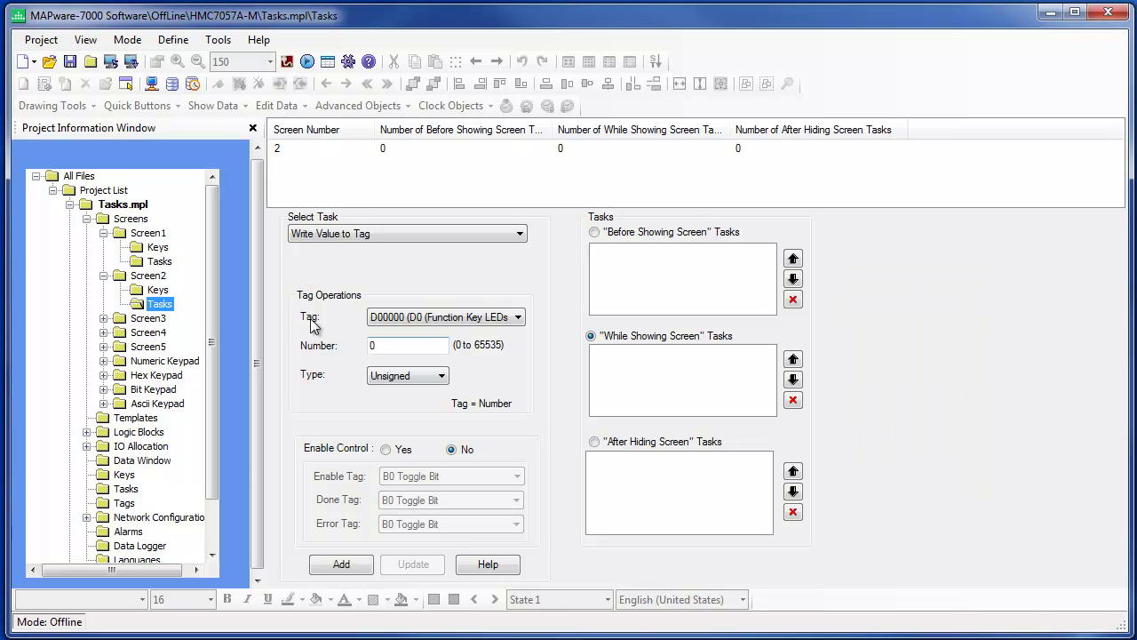
double_click(154, 277)
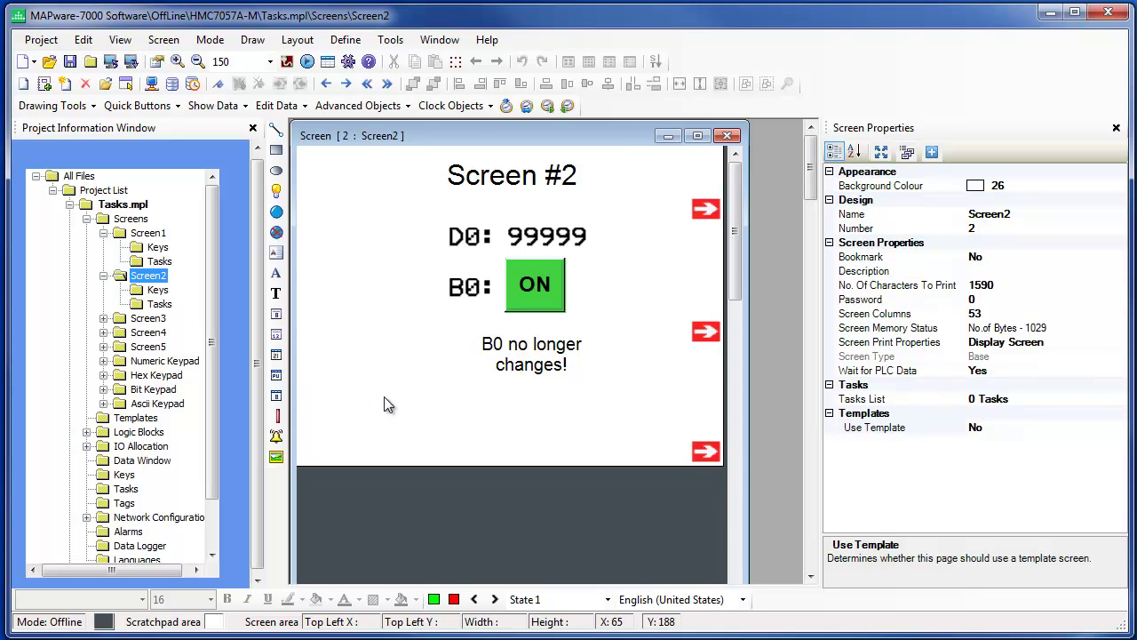
Open the global key settings and examine the Press, Pressed and Released task types and the Press task of key F2.
click(126, 477)
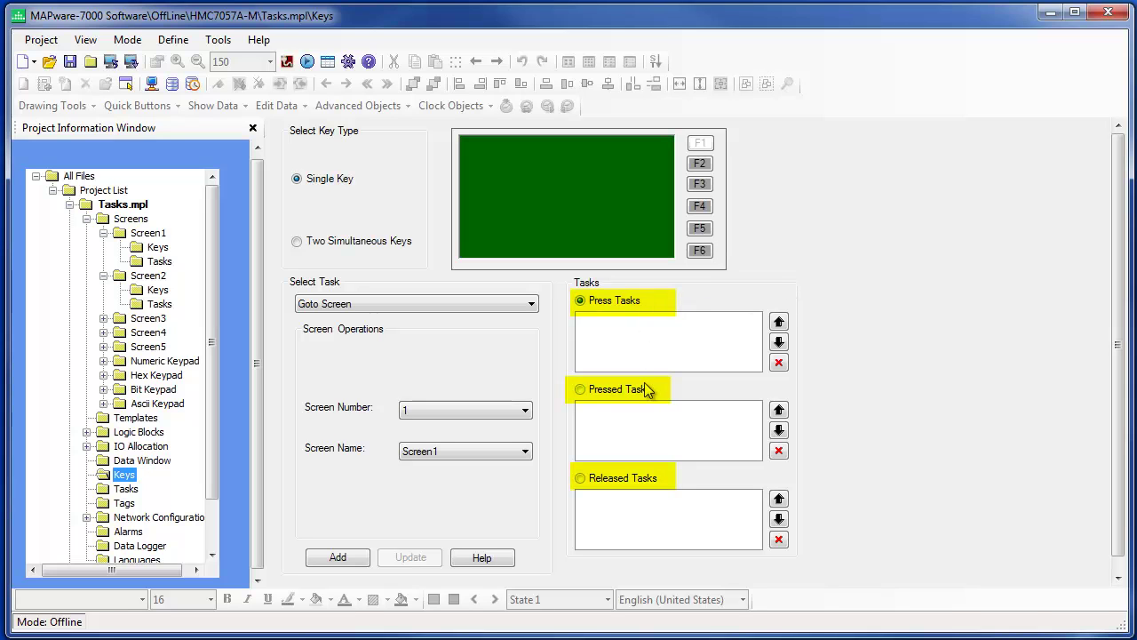
click(610, 302)
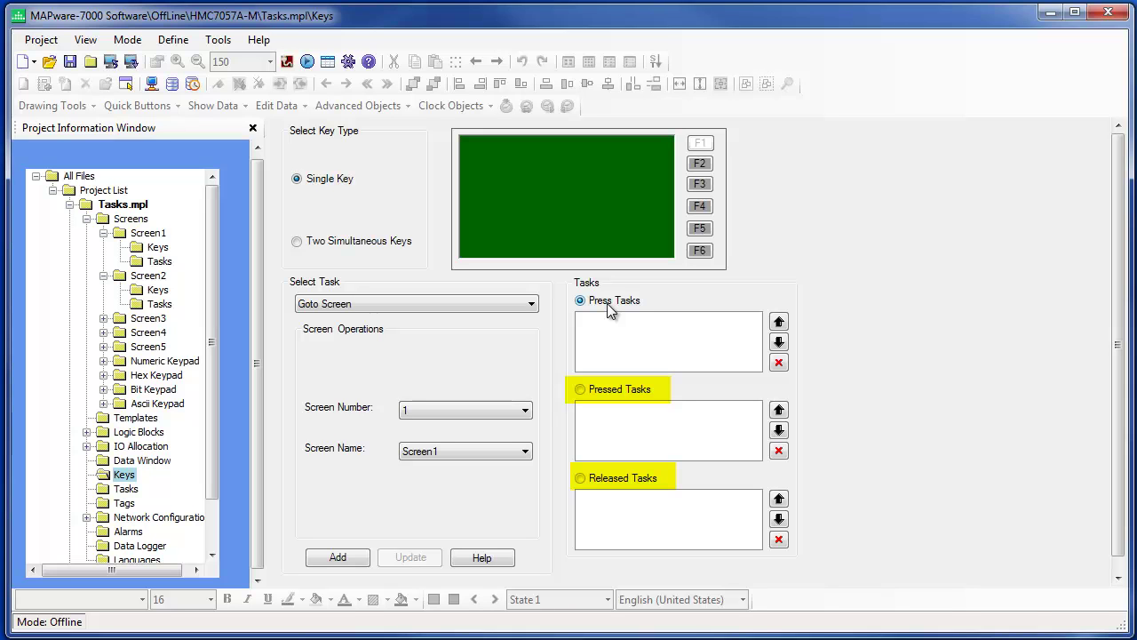
click(601, 396)
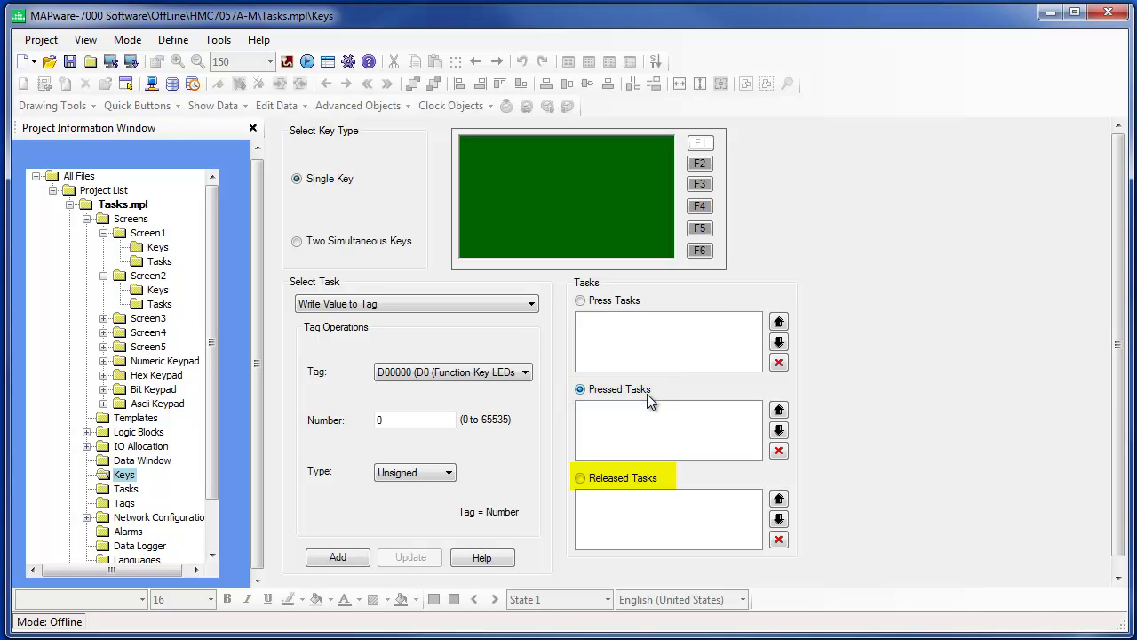
click(580, 478)
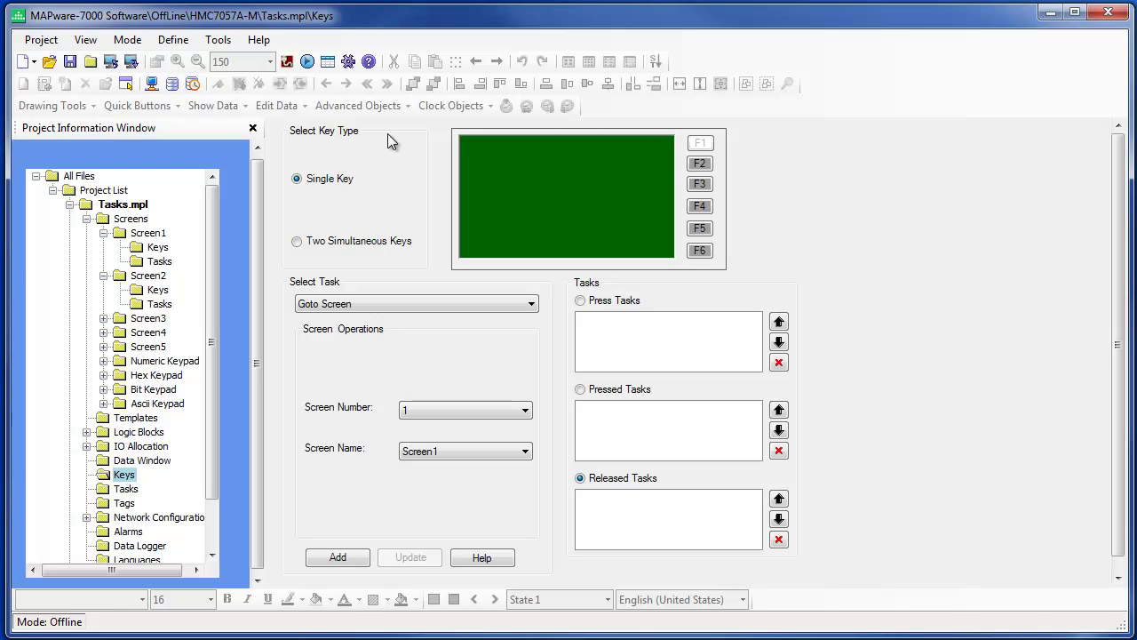
click(701, 166)
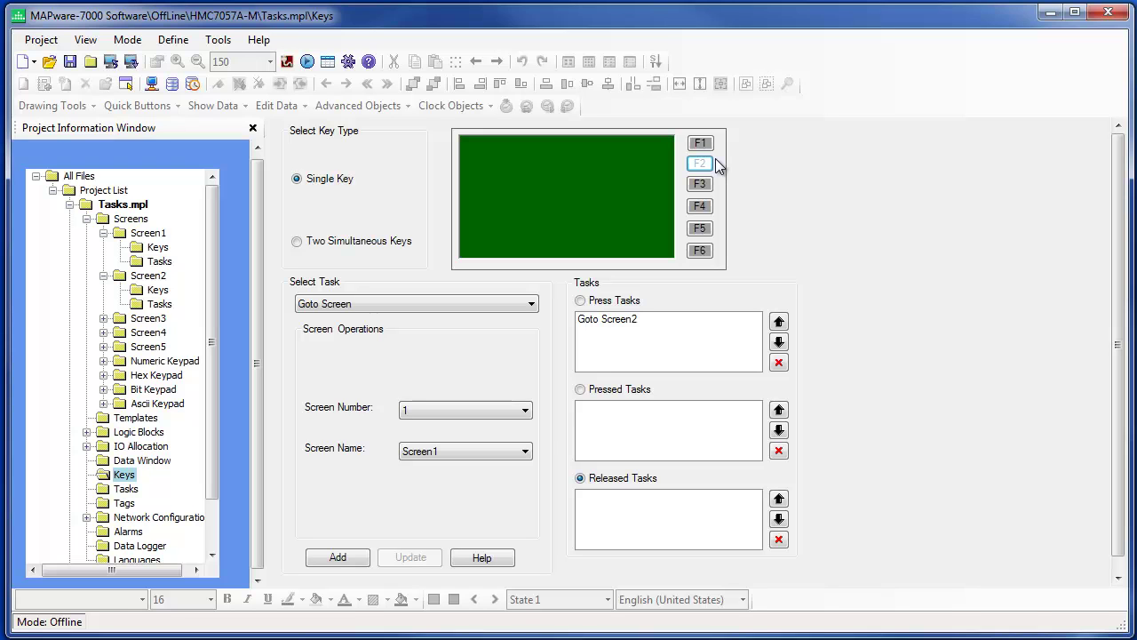
click(581, 301)
click(606, 322)
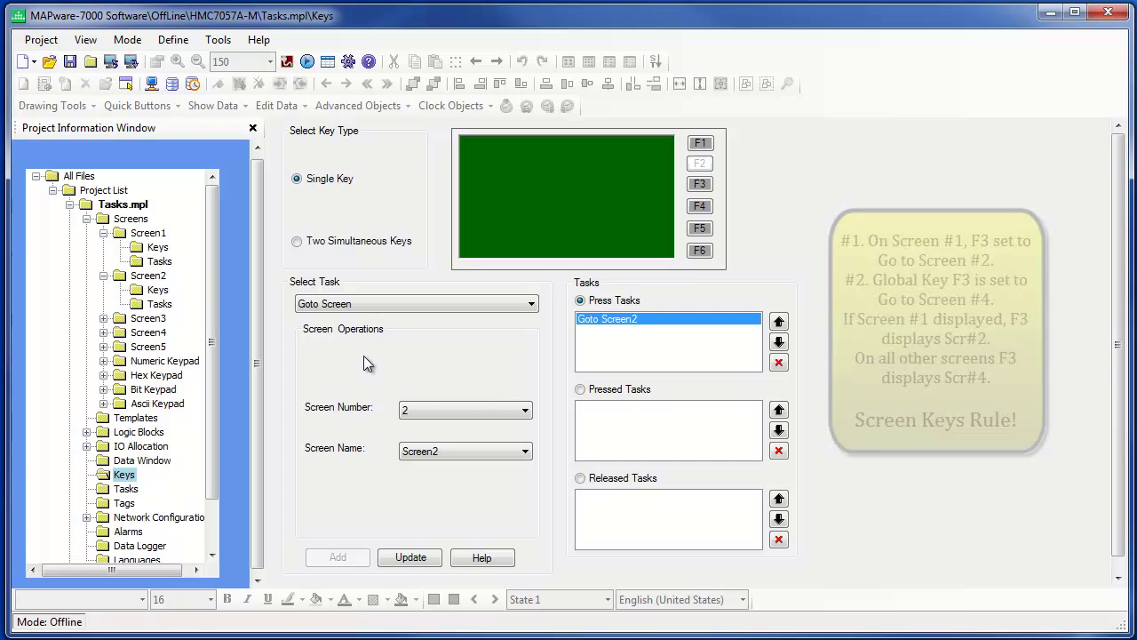
Add a Press task Goto Screen for Screen1 to key F2 in the keys of Screen2.
click(158, 290)
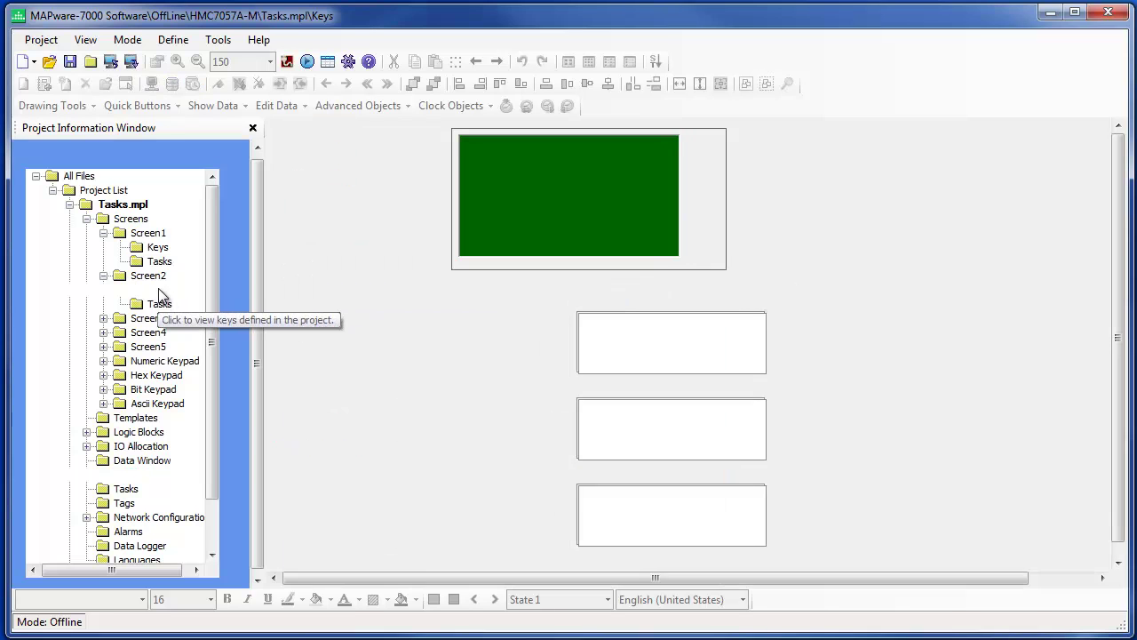
click(702, 164)
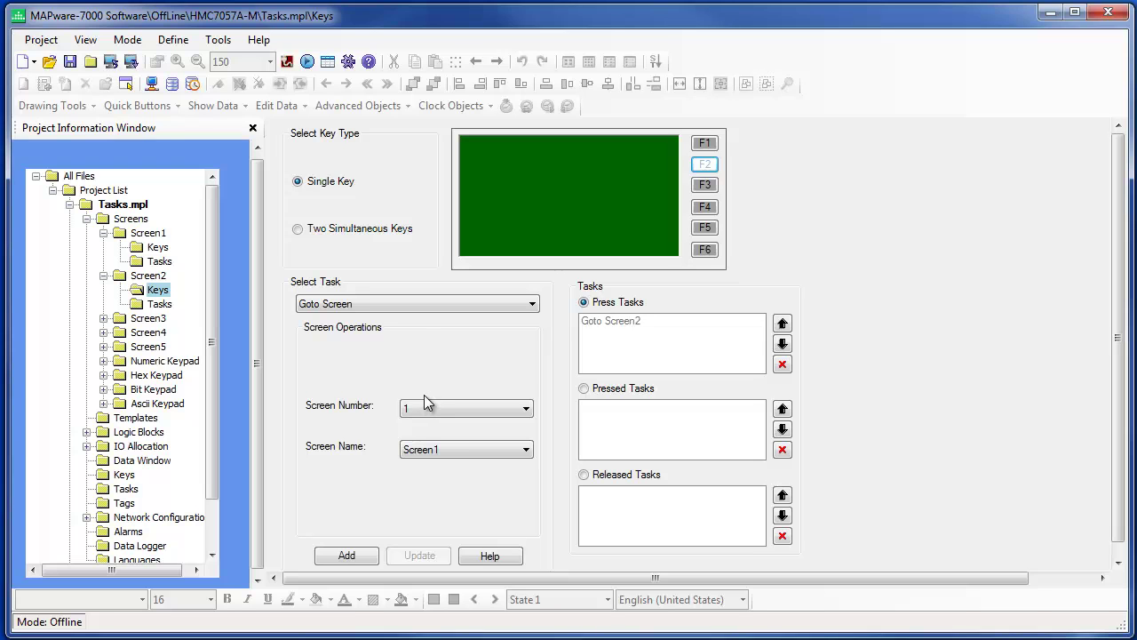
click(367, 560)
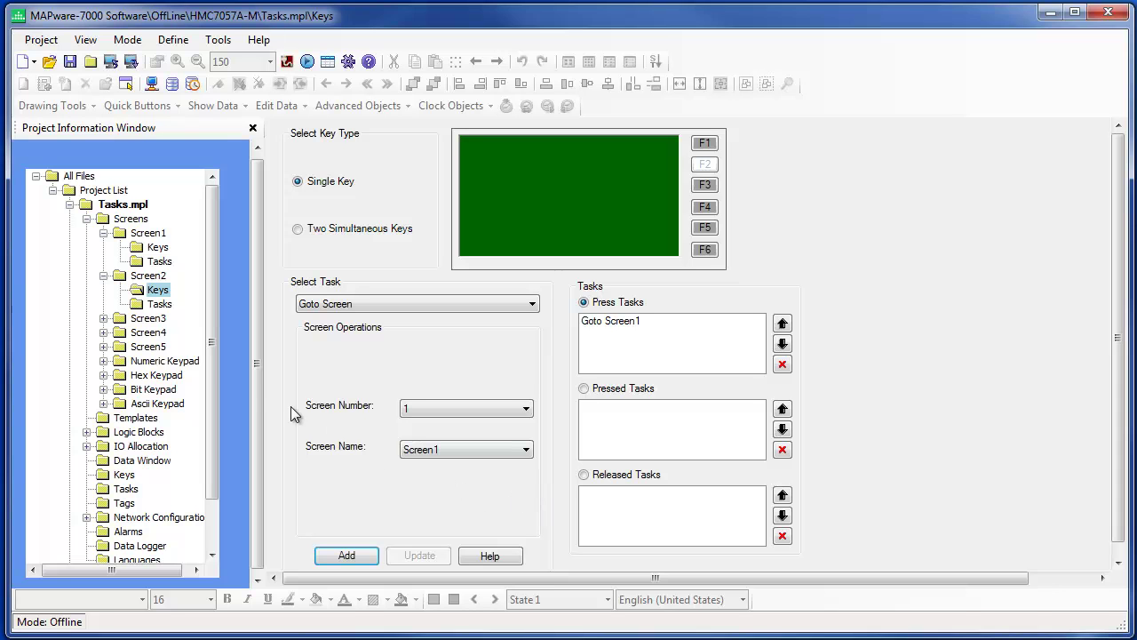
Open Screen5 and view the Multi-Task Single-State and Multi-State Button options among the advanced objects.
double_click(153, 352)
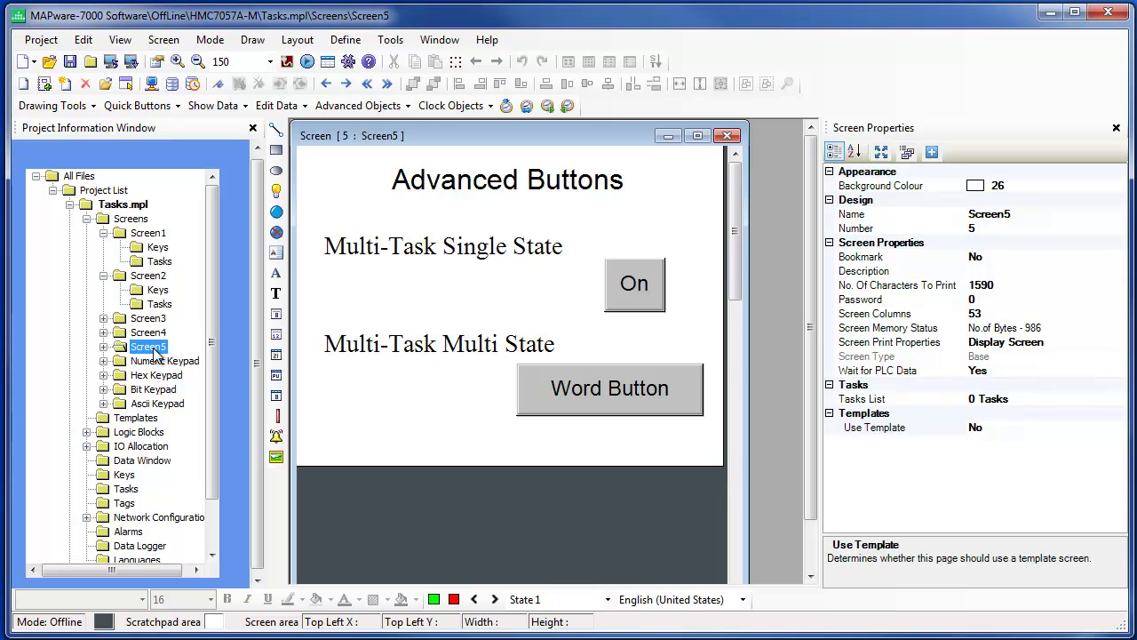
click(380, 109)
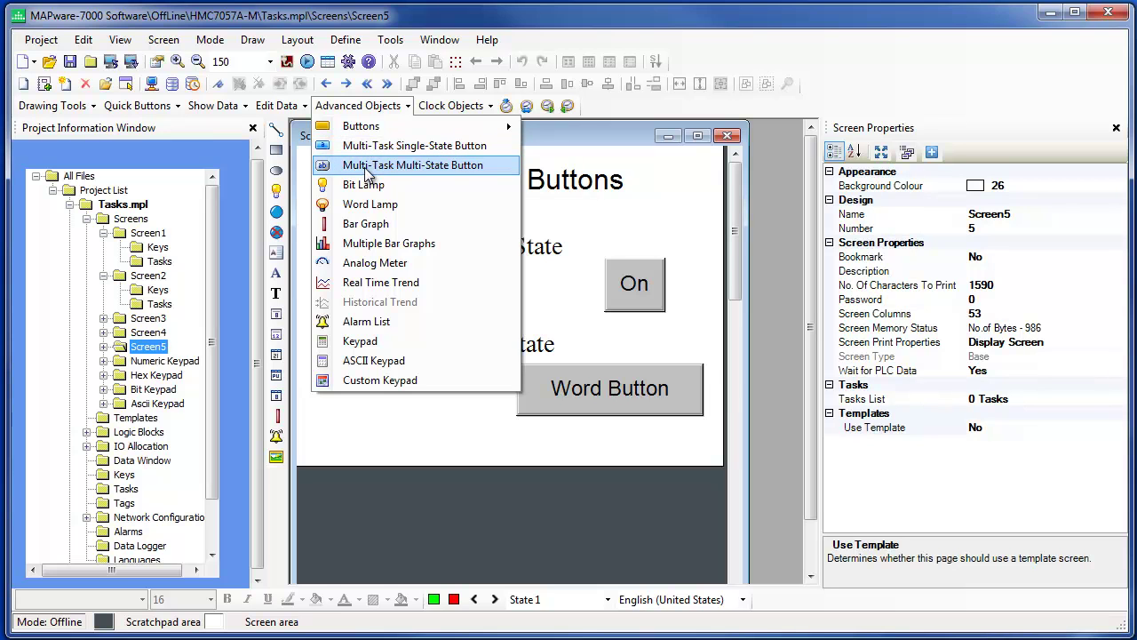
click(393, 436)
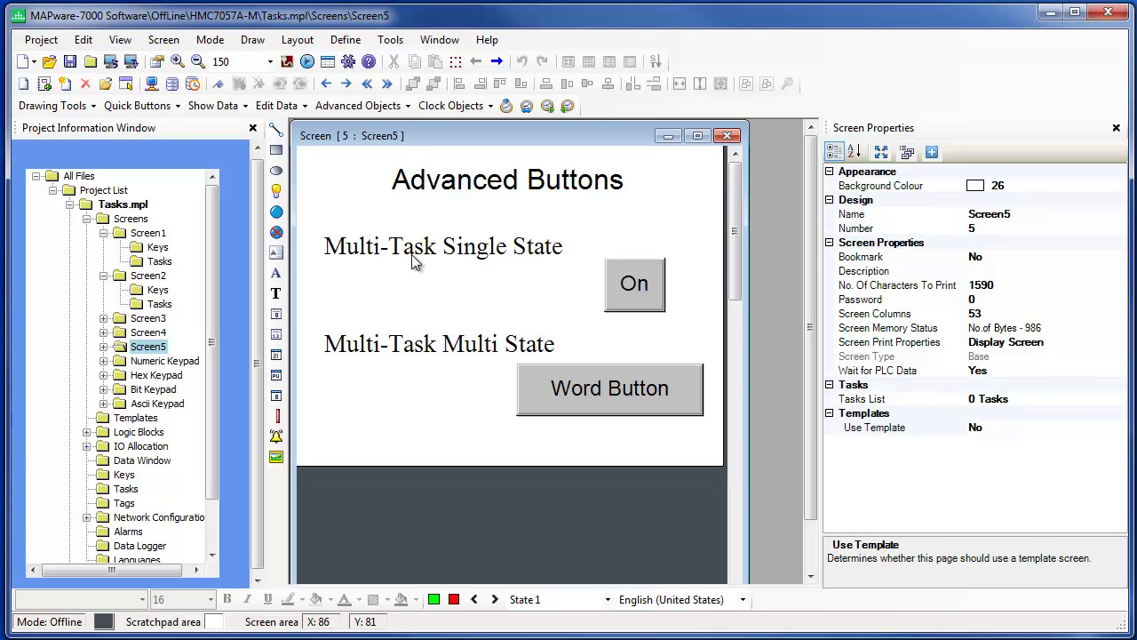
Set Feedback Tag to Yes for the multi-task single-state On button and open its Feedback Tag Address for editing.
click(624, 302)
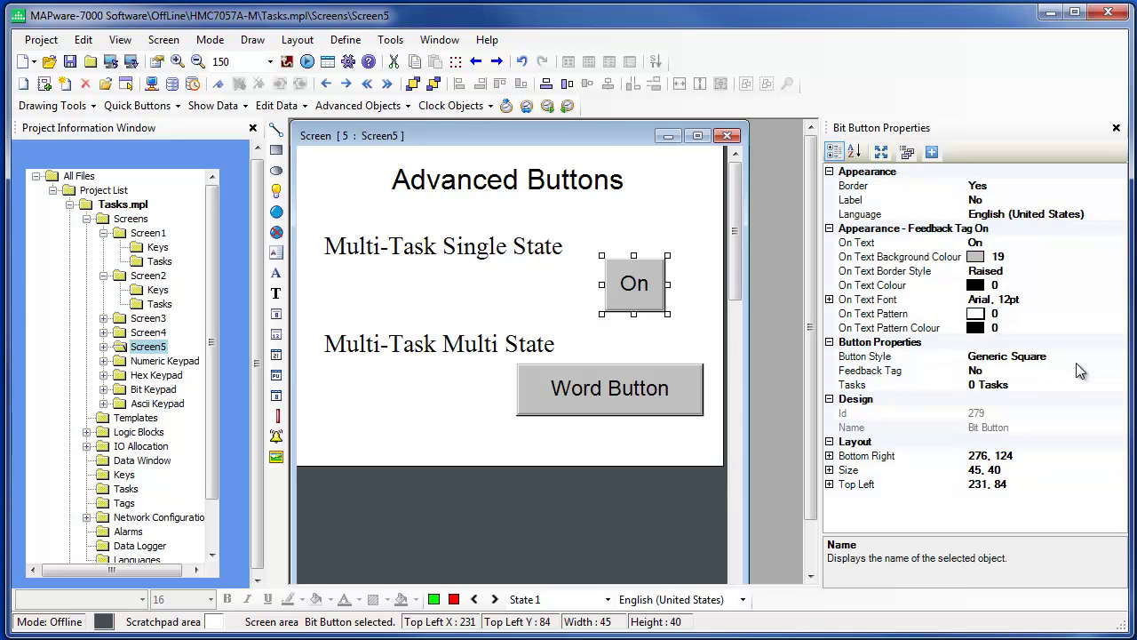
click(979, 370)
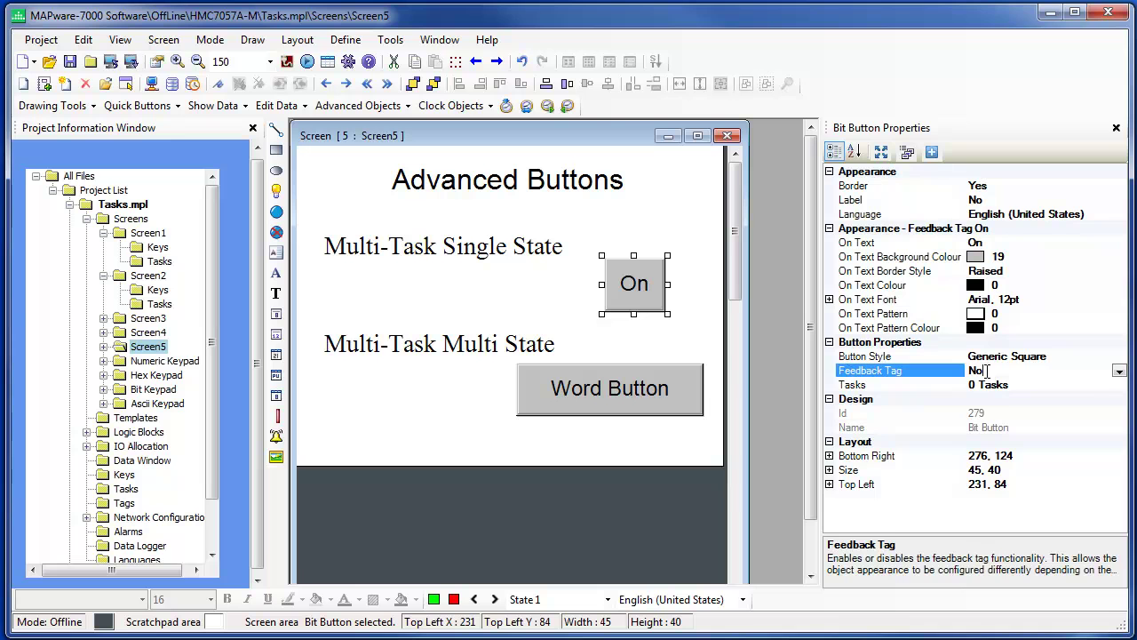
click(1118, 371)
click(993, 400)
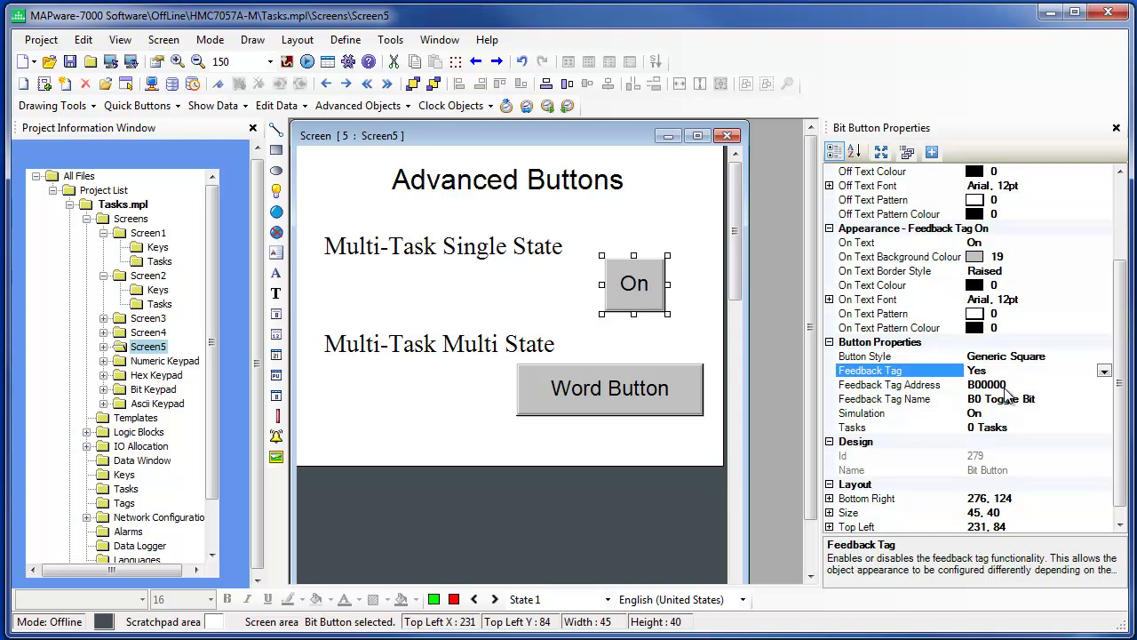
click(1006, 384)
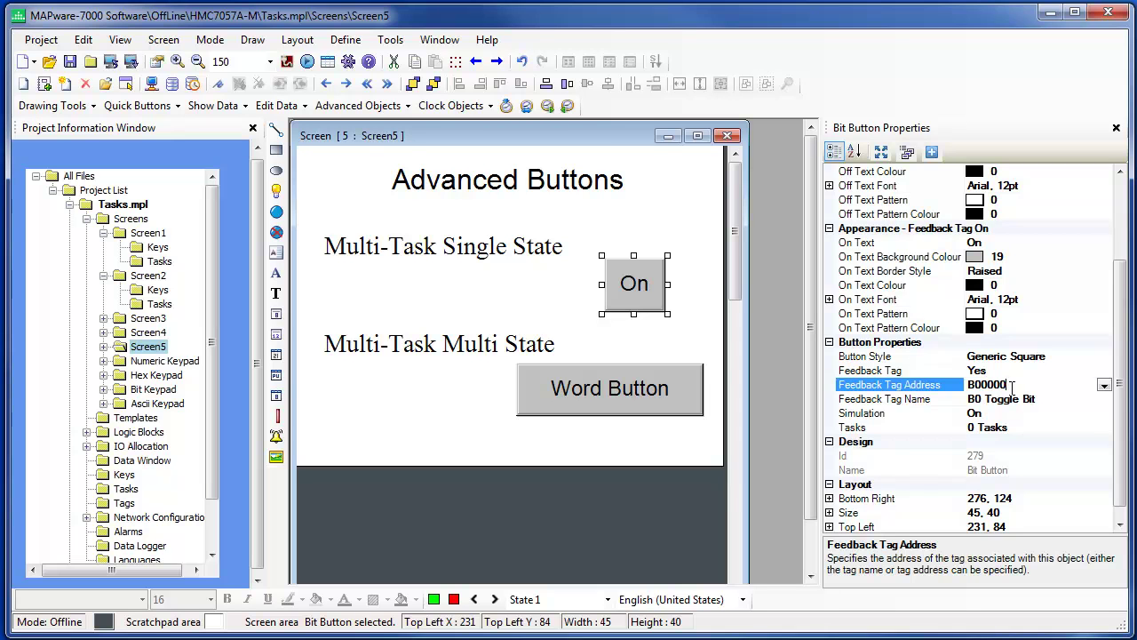
View the touch screen tasks list of the multi-task single-state On button and close it without adding tasks.
click(985, 431)
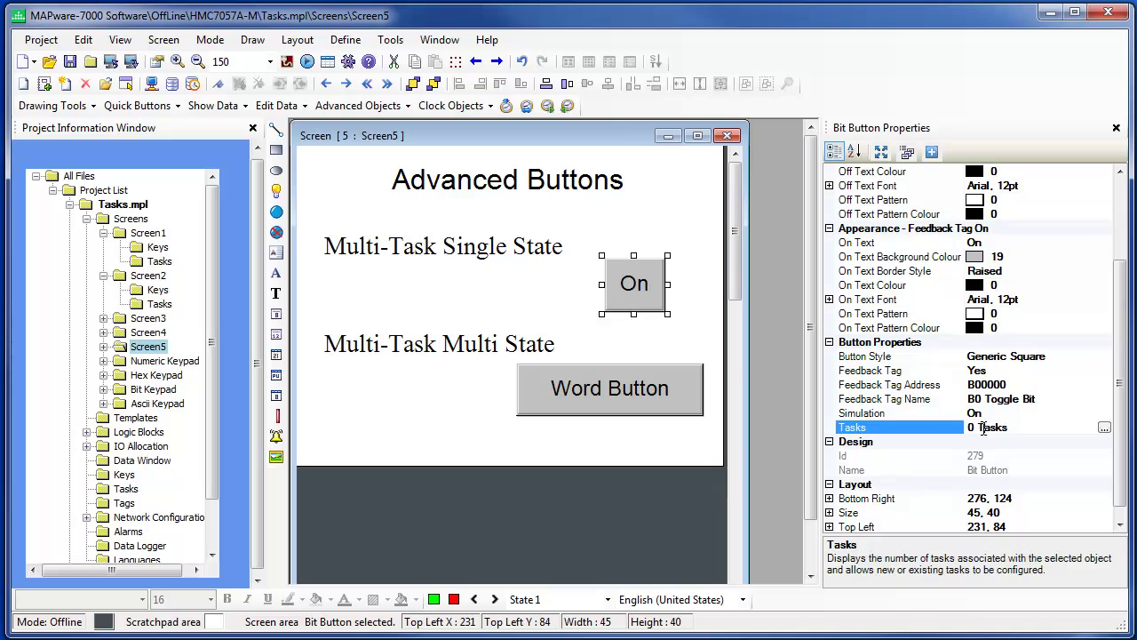
click(1103, 430)
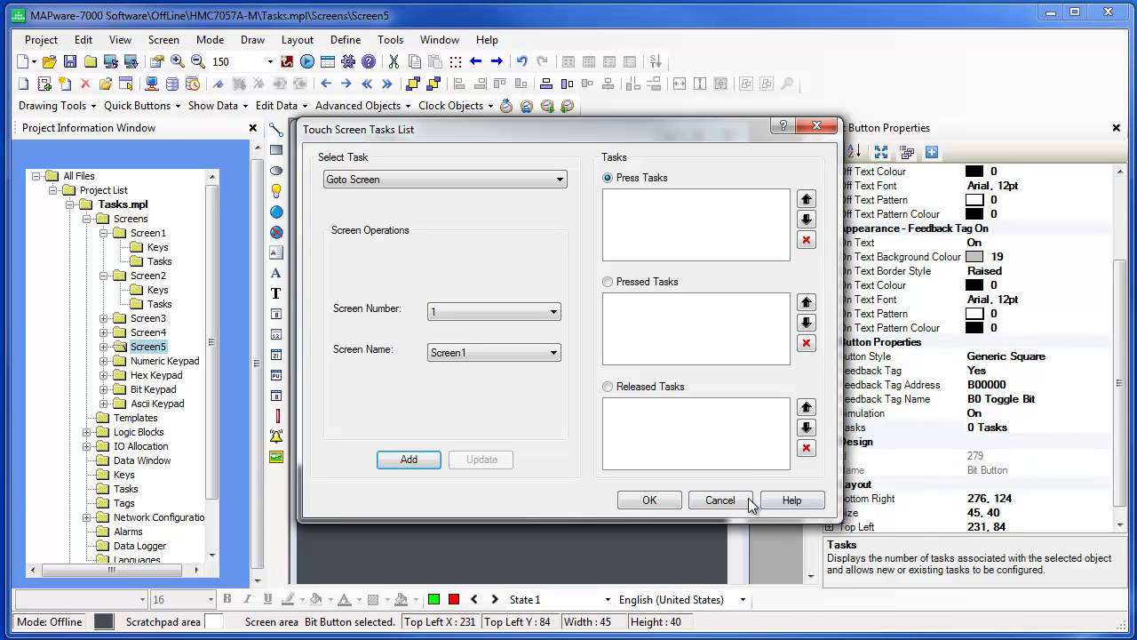
click(719, 500)
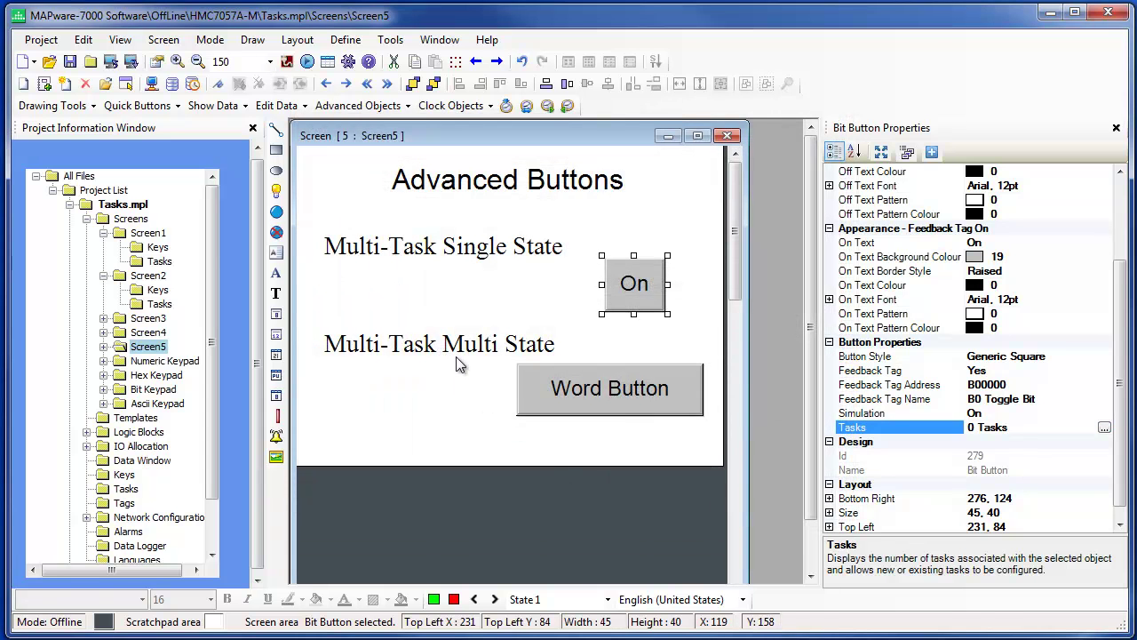
Open the state properties of the multi-state Word Button and add two states.
click(576, 389)
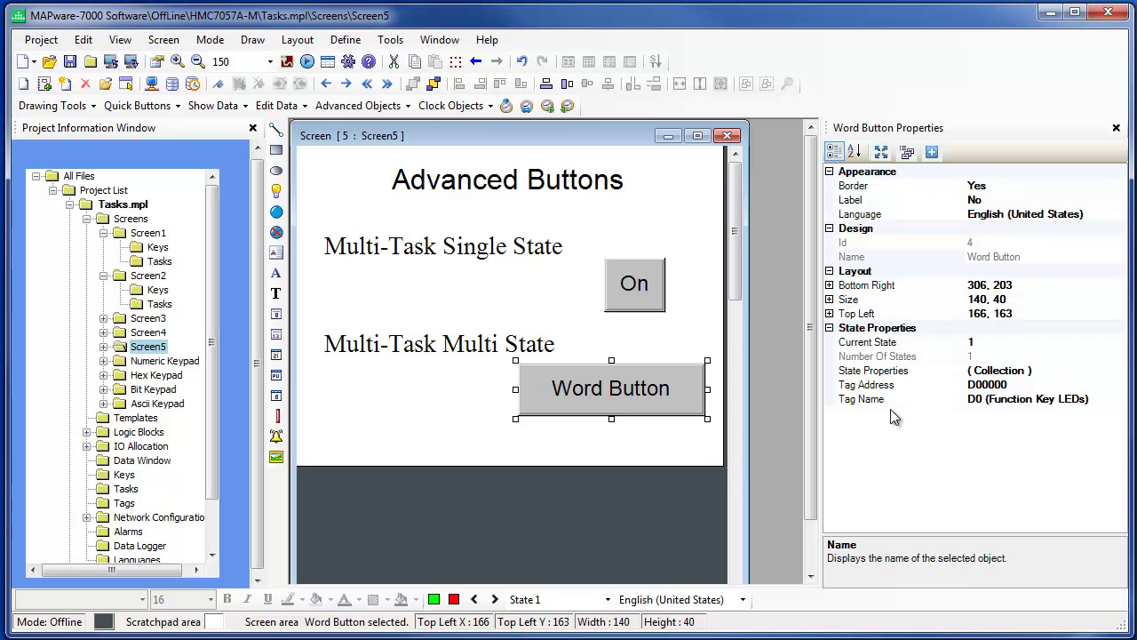
click(1007, 367)
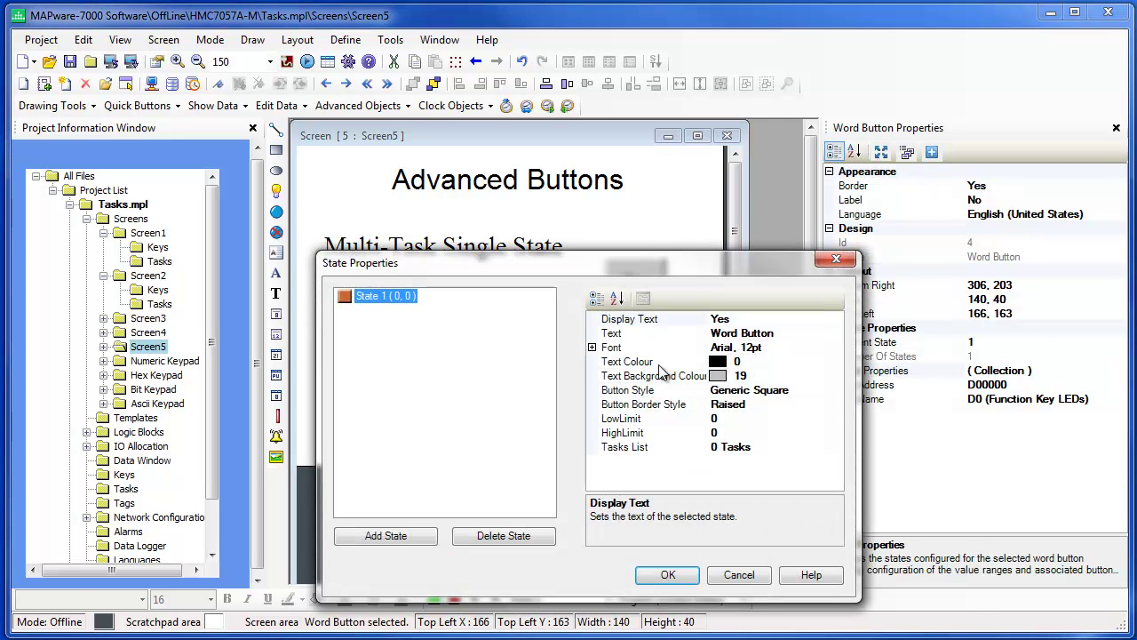
click(413, 537)
click(413, 537)
View the tasks list of the Word Button's State 2, discard the state changes and deselect the button.
click(397, 311)
click(742, 447)
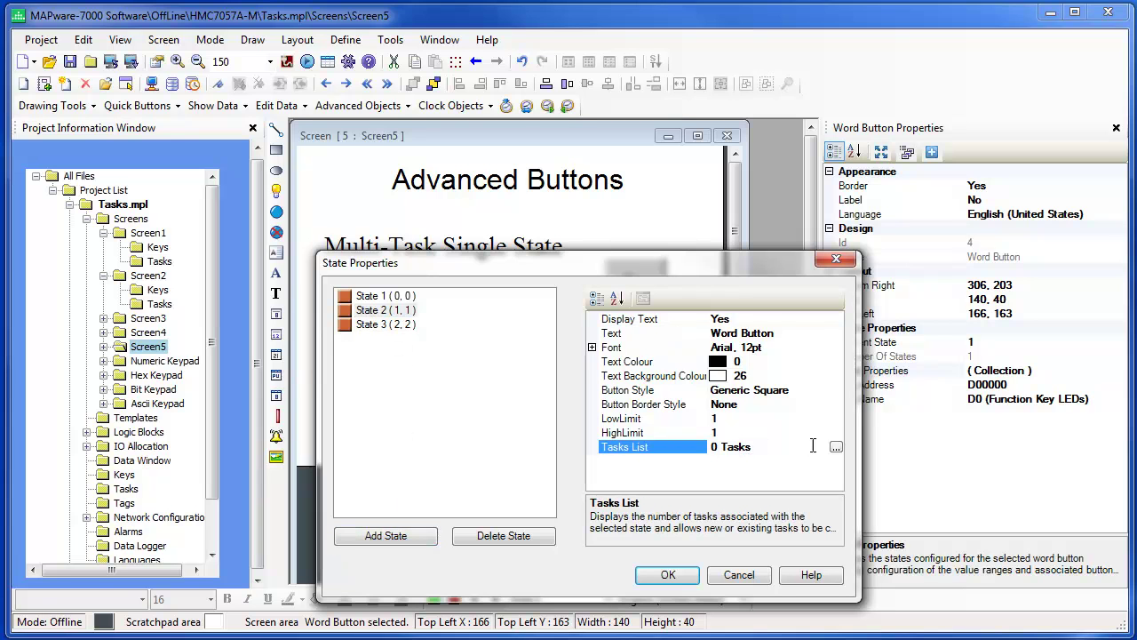
click(835, 447)
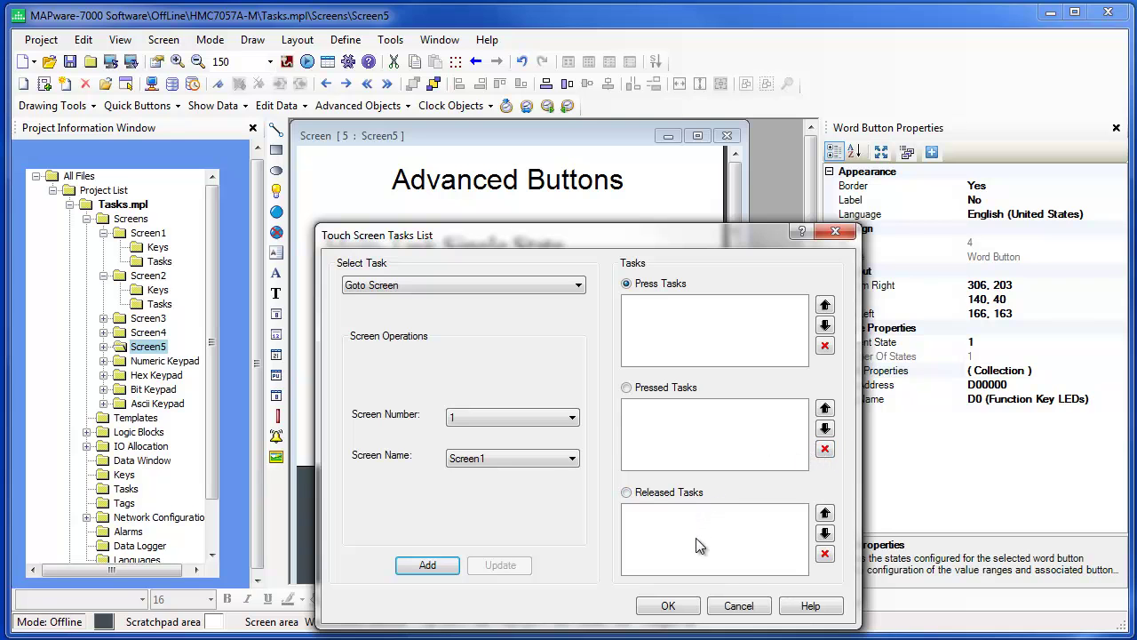
click(684, 609)
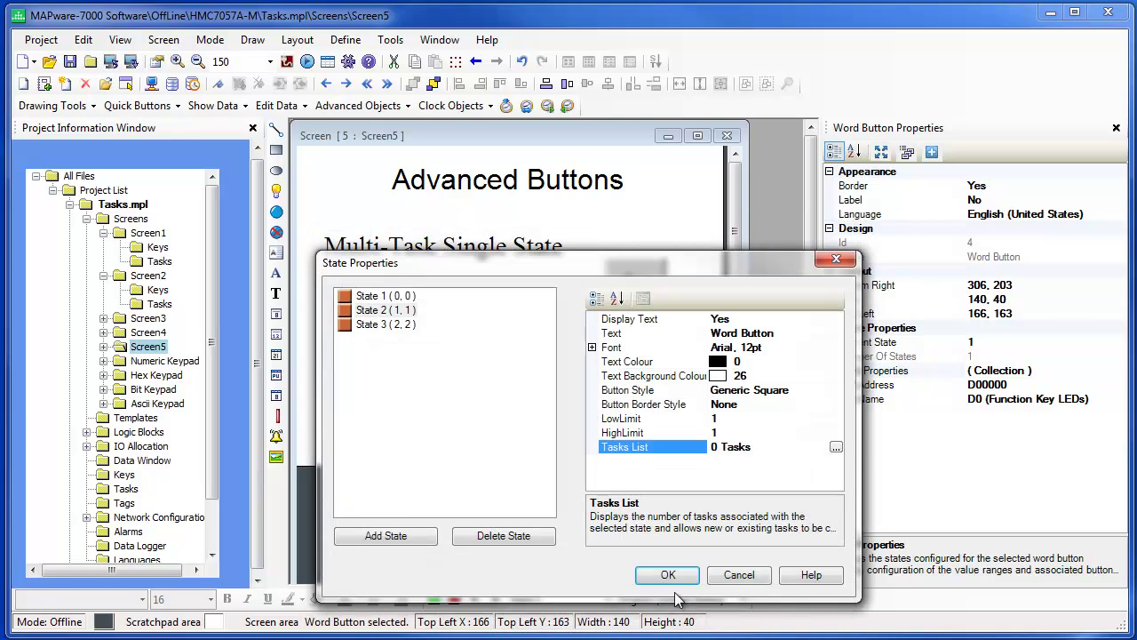
click(722, 574)
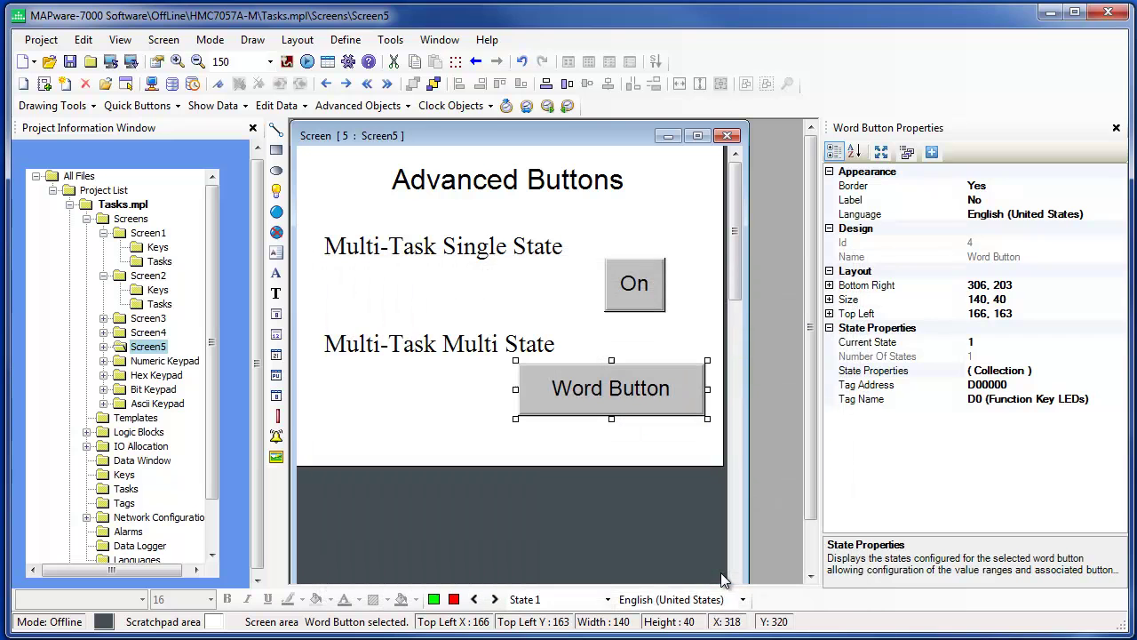
click(637, 458)
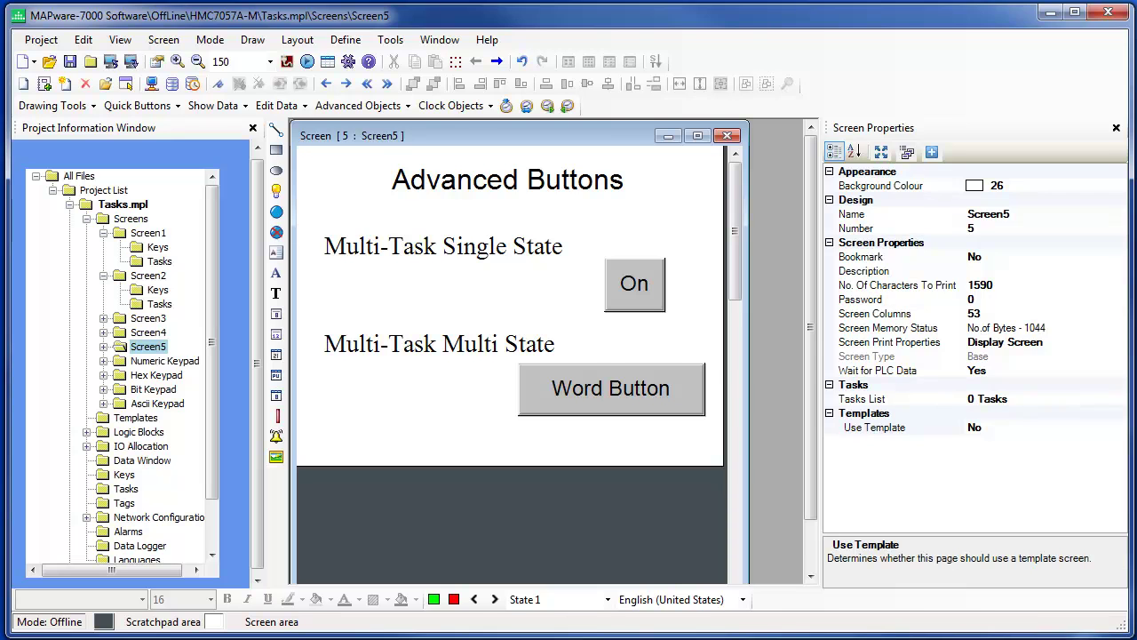
Review the power-on tasks, the global Copy Tag D0 task, and Screen1's Before Showing and While Showing tasks.
click(160, 261)
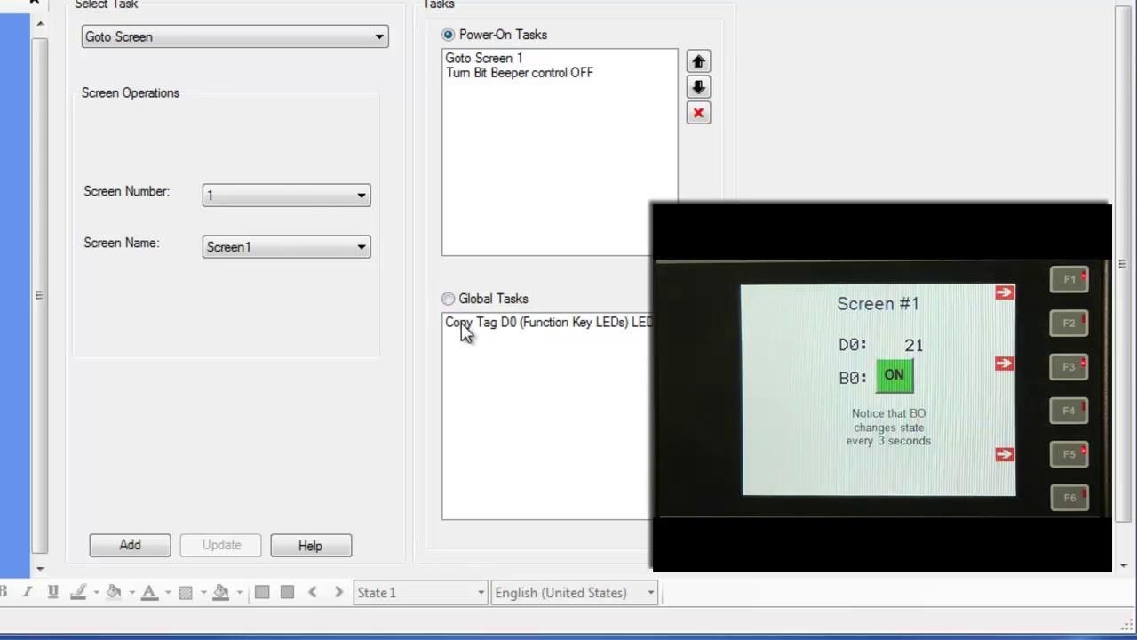
click(461, 323)
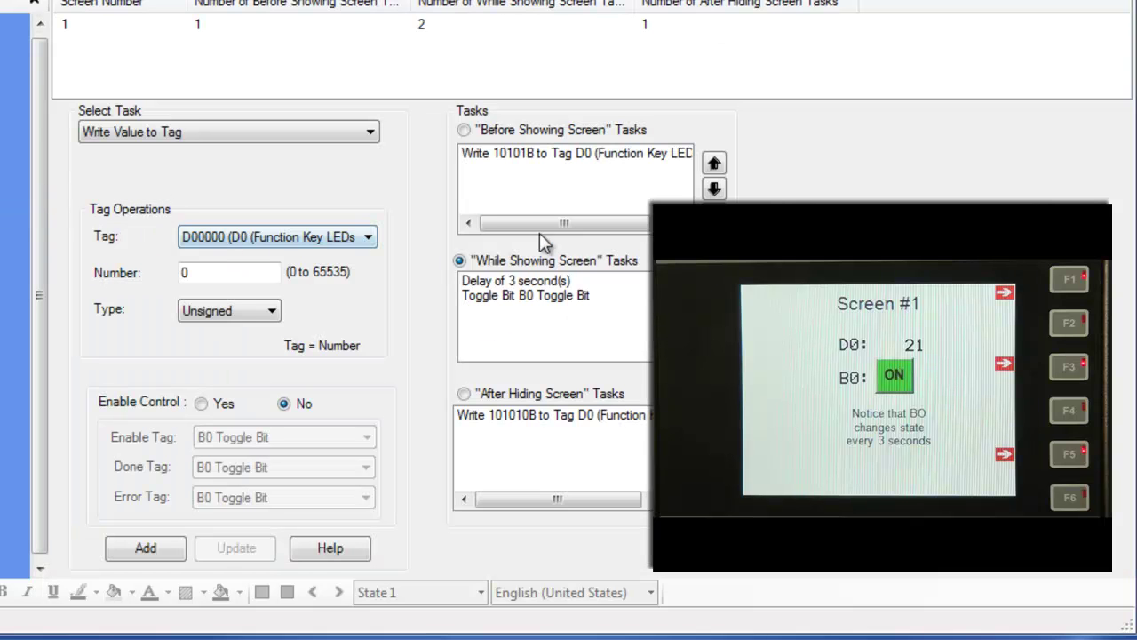
click(560, 154)
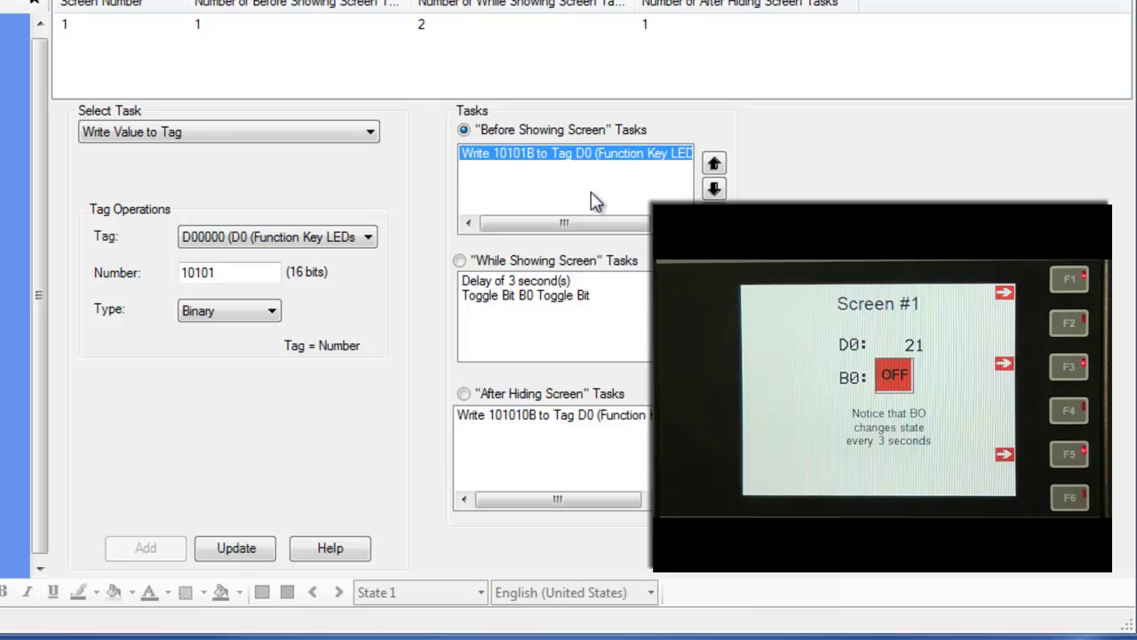
click(573, 282)
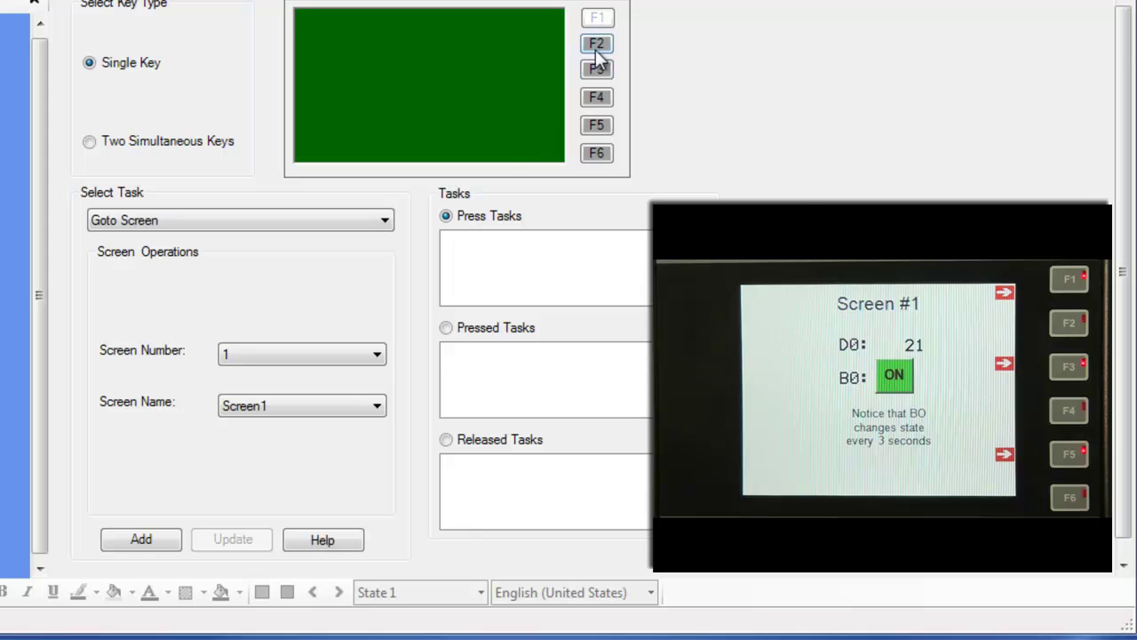
Examine the Press task of key F2 in Screen1's keys and Screen1's After Hiding task.
click(598, 46)
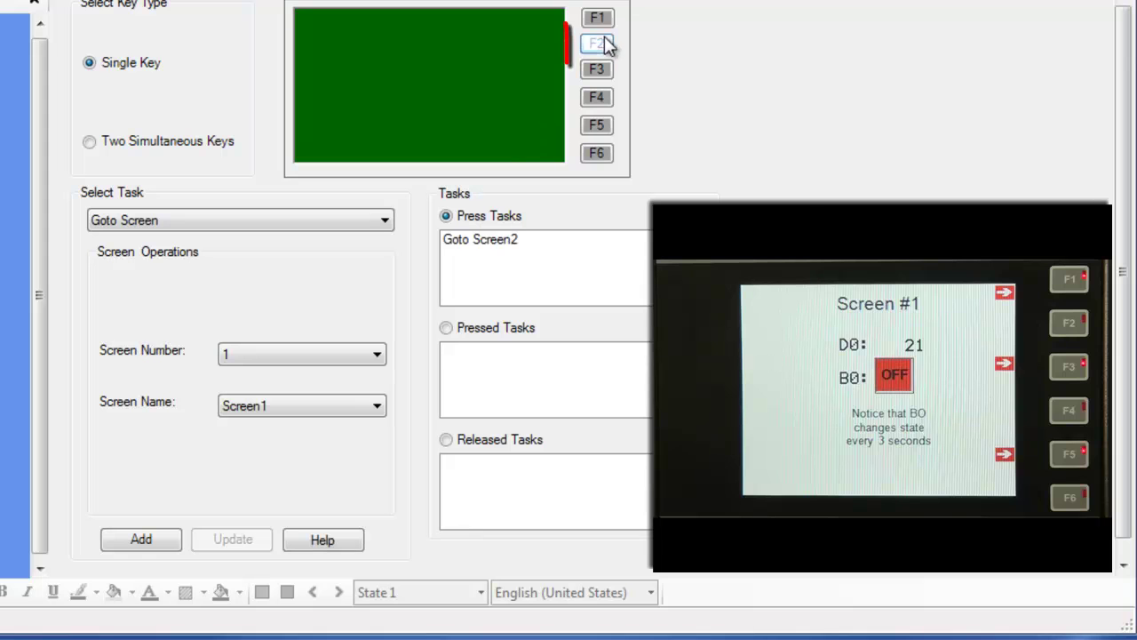
click(504, 242)
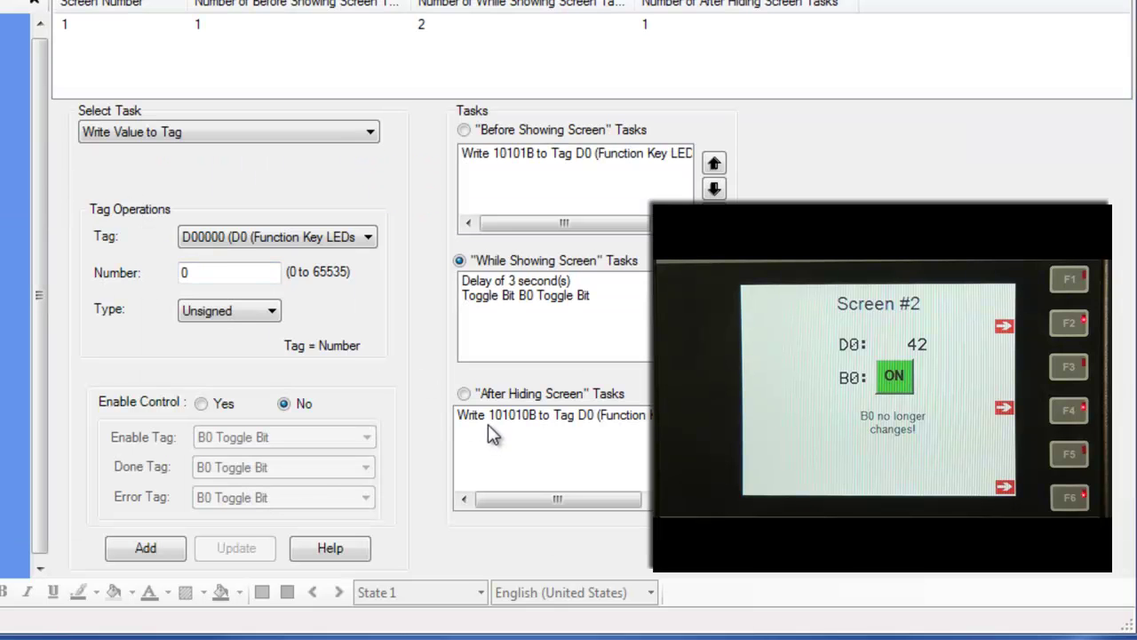
click(496, 414)
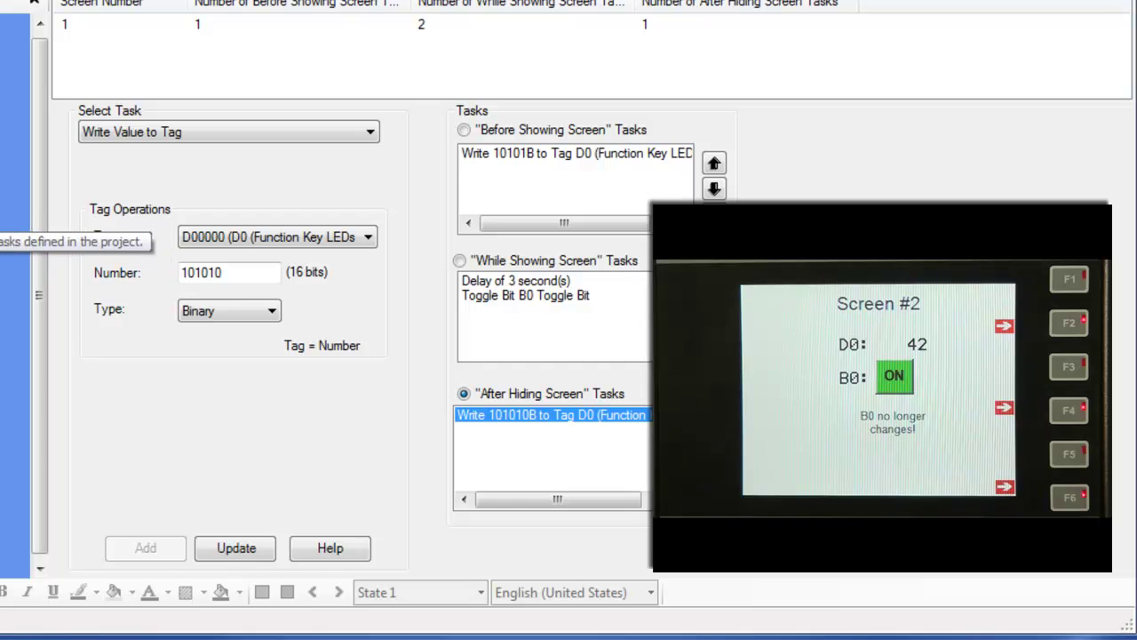
Check Screen2's tasks and the Press task of key F2 in Screen2's keys, and return to the Tasks.mpl overview.
key(Down)
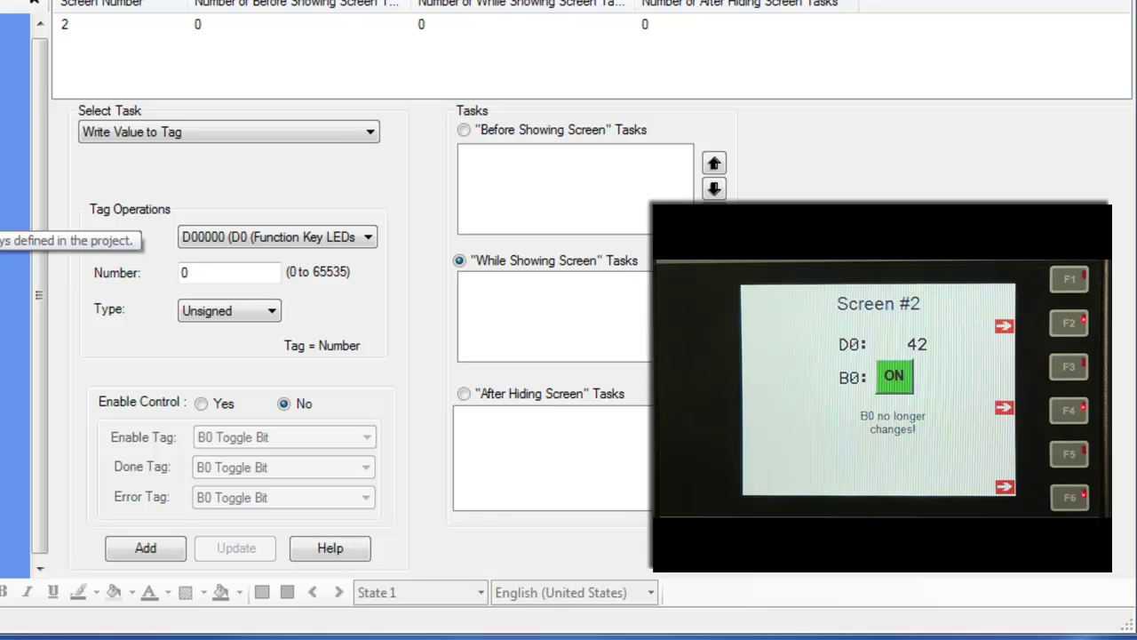
key(Down)
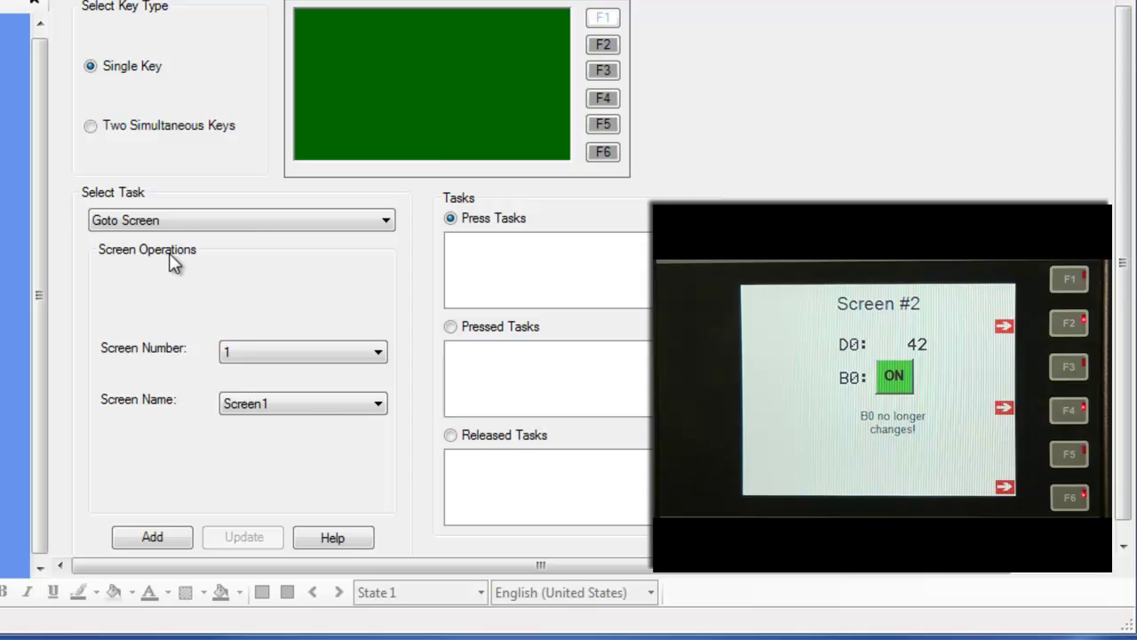
click(599, 50)
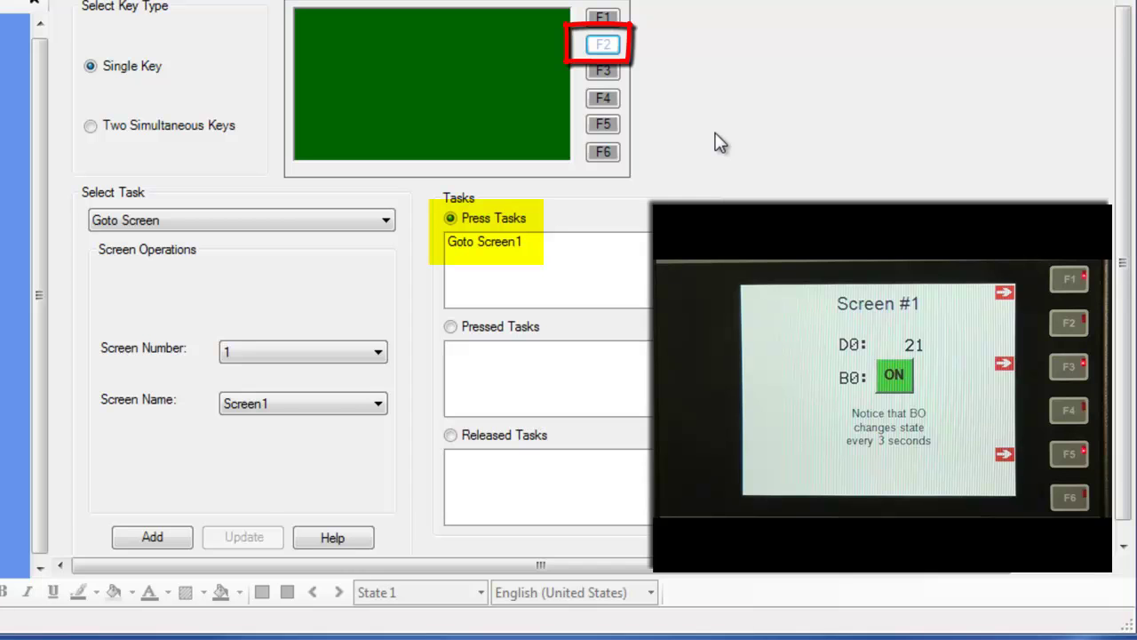
click(494, 247)
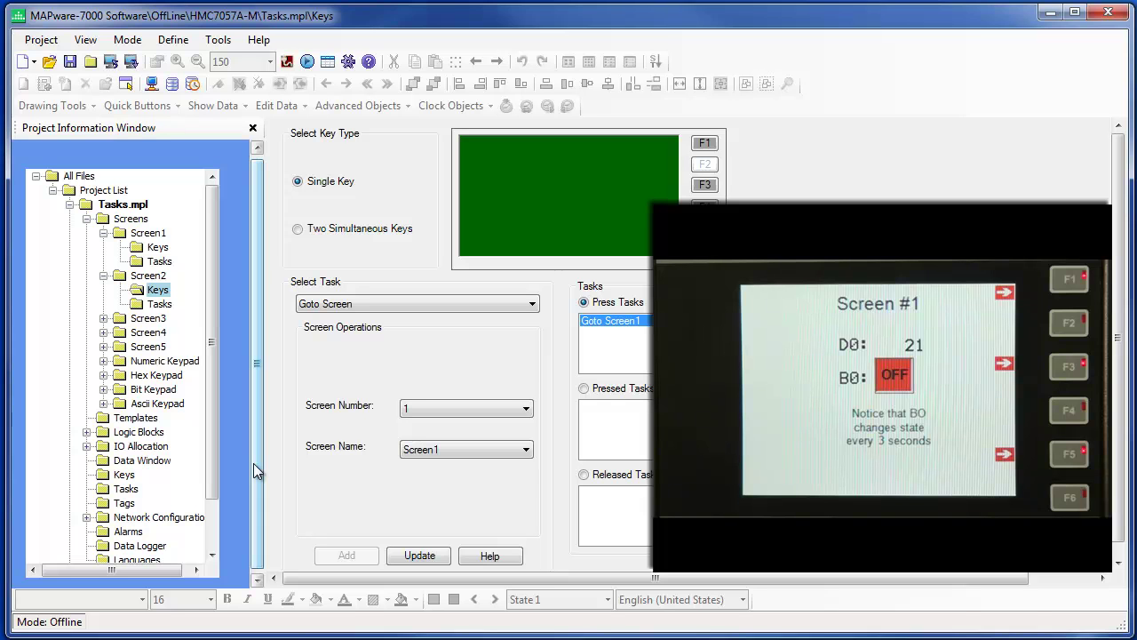
click(126, 206)
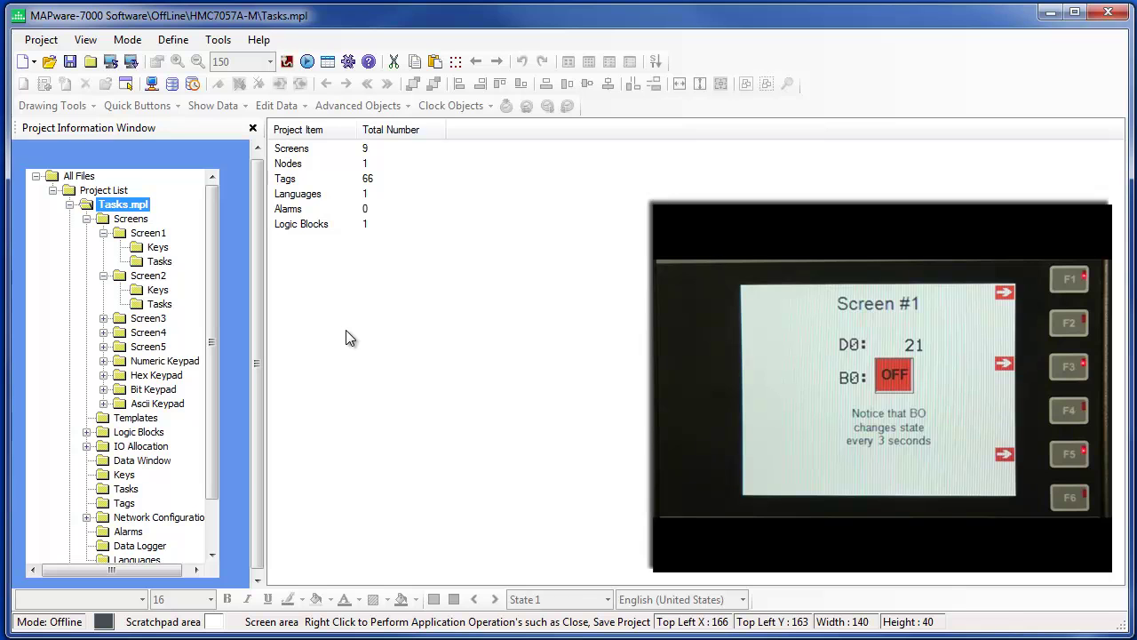